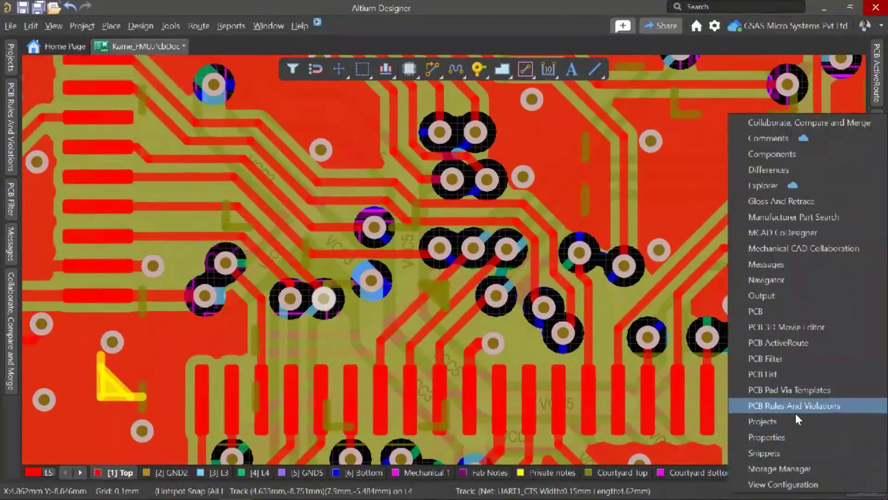
# Step: Show the via's properties and review the IPC 4761 via types, leaving the type at None
pyautogui.click(784, 433)
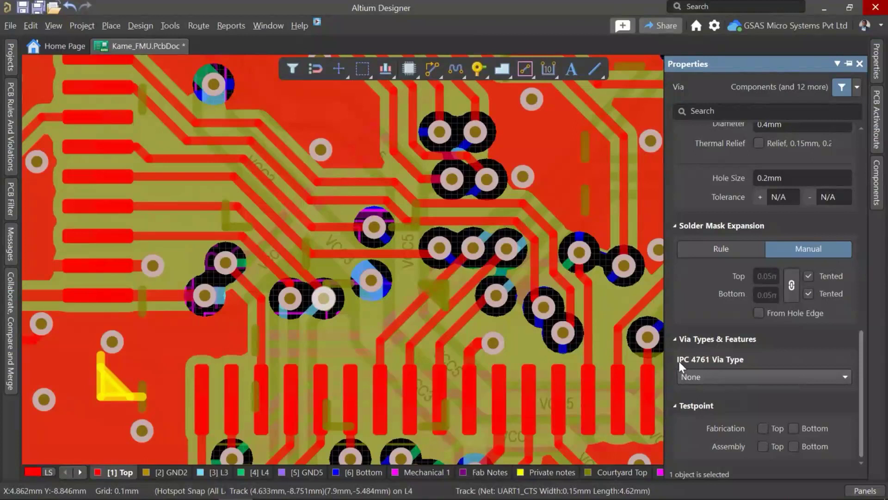
pyautogui.click(687, 377)
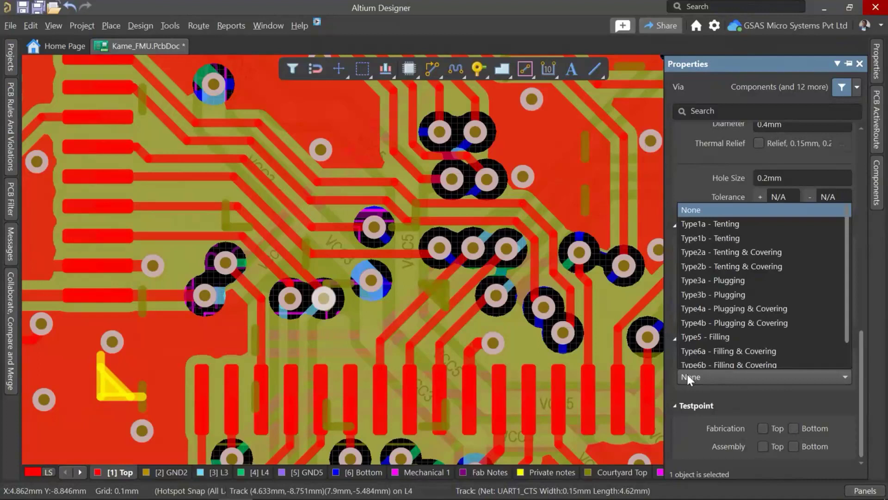
pyautogui.scroll(-1, 744, 309)
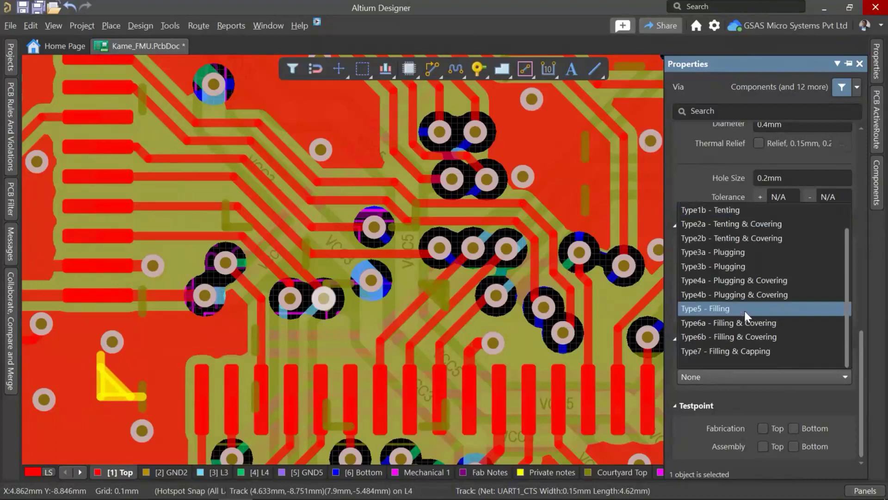
pyautogui.scroll(1, 745, 314)
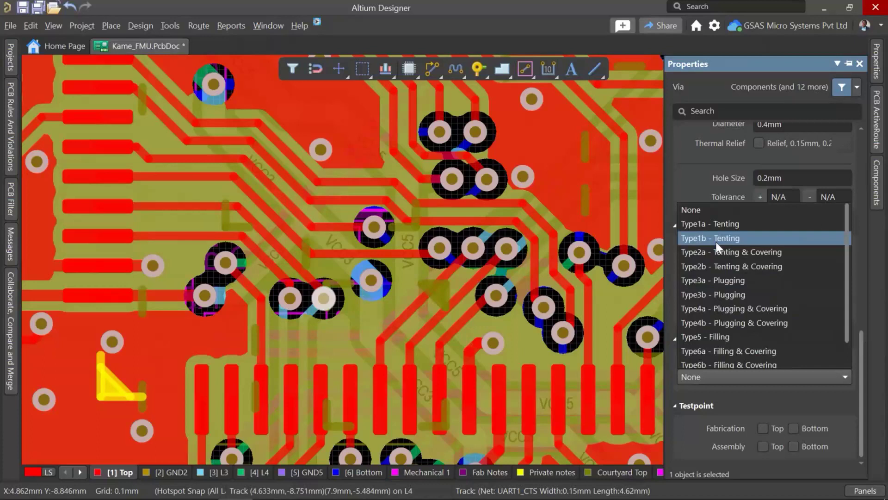
pyautogui.click(566, 192)
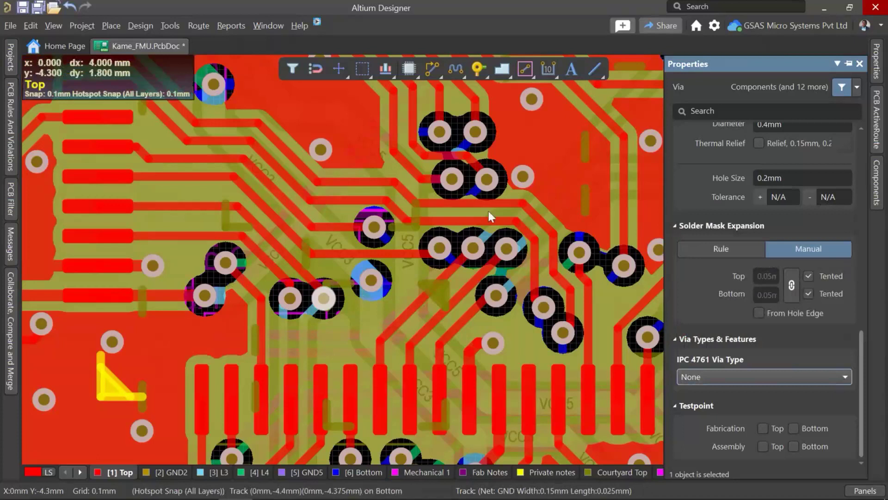
# Step: Bring the board's lower-right corner into view and select PTH2's GND mounting-hole pad
pyautogui.keyDown('ctrl'); pyautogui.scroll(-5, 488, 209); pyautogui.keyUp('ctrl')
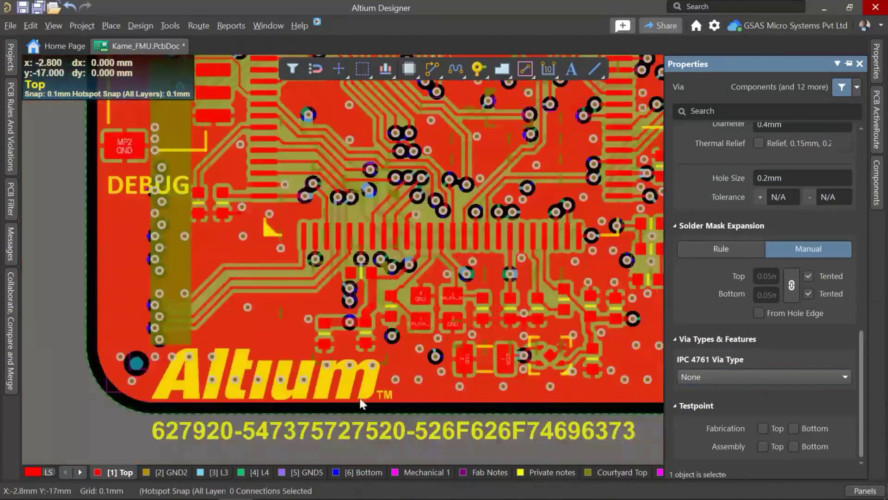
pyautogui.keyDown('ctrl'); pyautogui.scroll(-2, 359, 395); pyautogui.keyUp('ctrl')
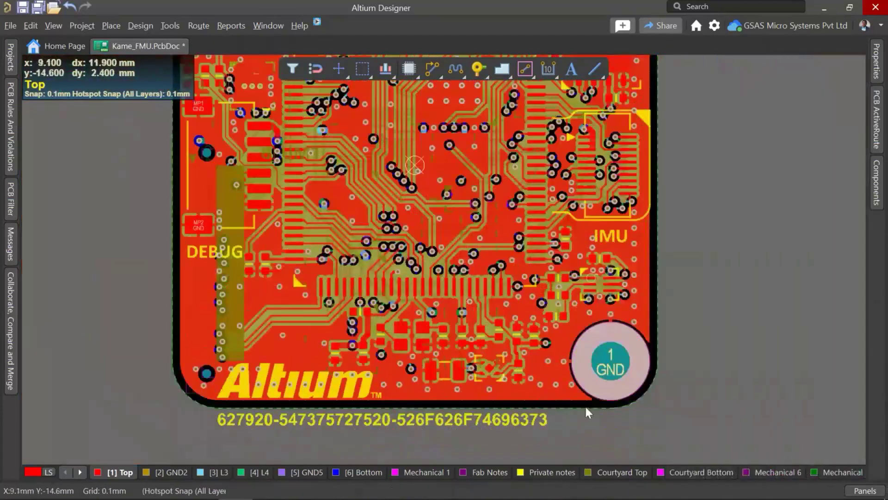
pyautogui.keyDown('shift'); pyautogui.hscroll(2, 540, 417); pyautogui.keyUp('shift')
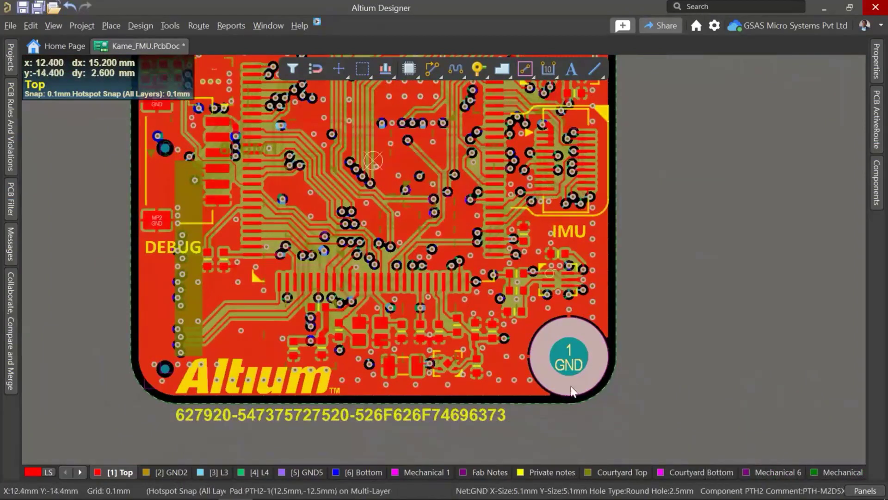
pyautogui.keyDown('ctrl'); pyautogui.scroll(3, 620, 371); pyautogui.keyUp('ctrl')
pyautogui.moveTo(627, 381); pyautogui.dragTo(628, 372, button='right')
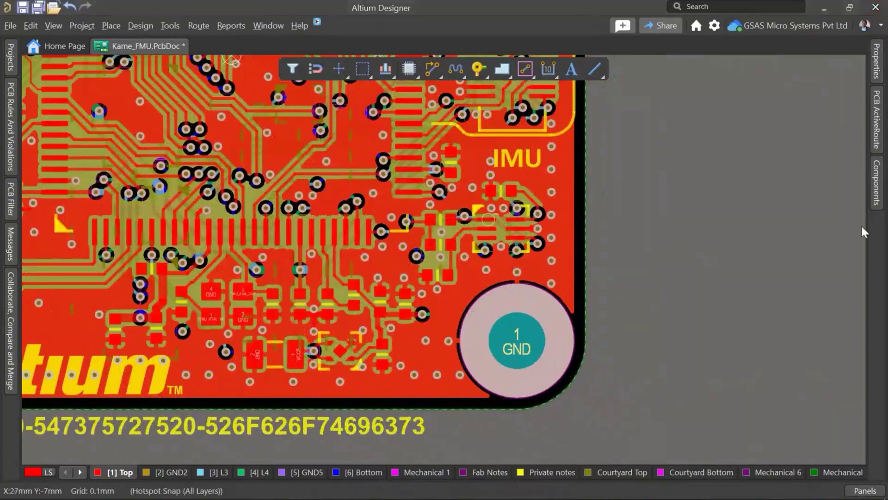
pyautogui.click(526, 340)
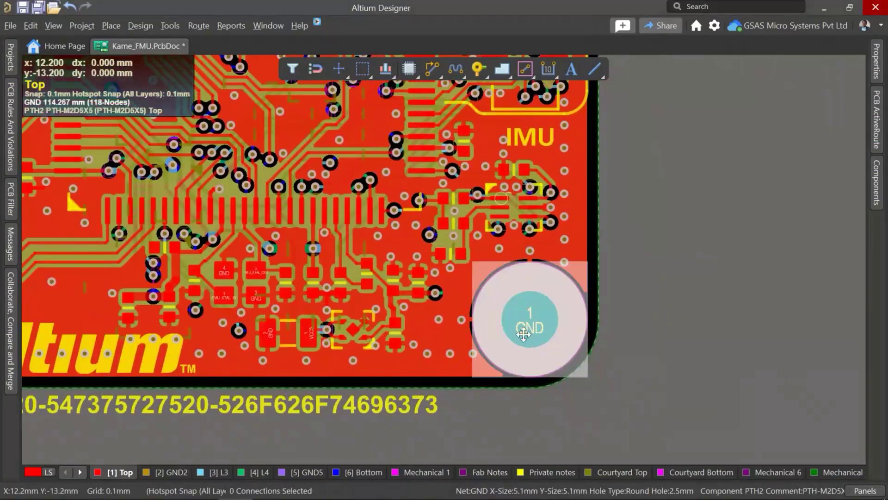
# Step: Show the GND pad's properties and bring its Pad Features section into view
pyautogui.click(876, 60)
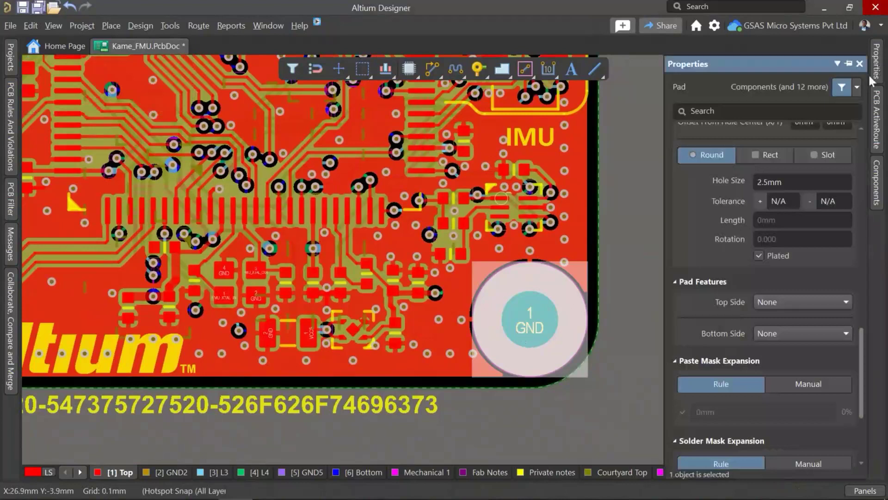
pyautogui.scroll(-2, 763, 271)
pyautogui.scroll(6, 765, 277)
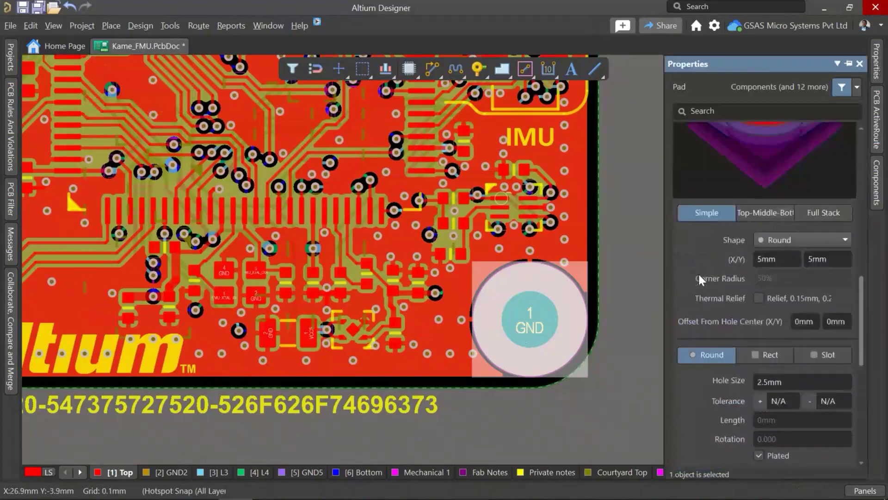
pyautogui.scroll(2, 747, 168)
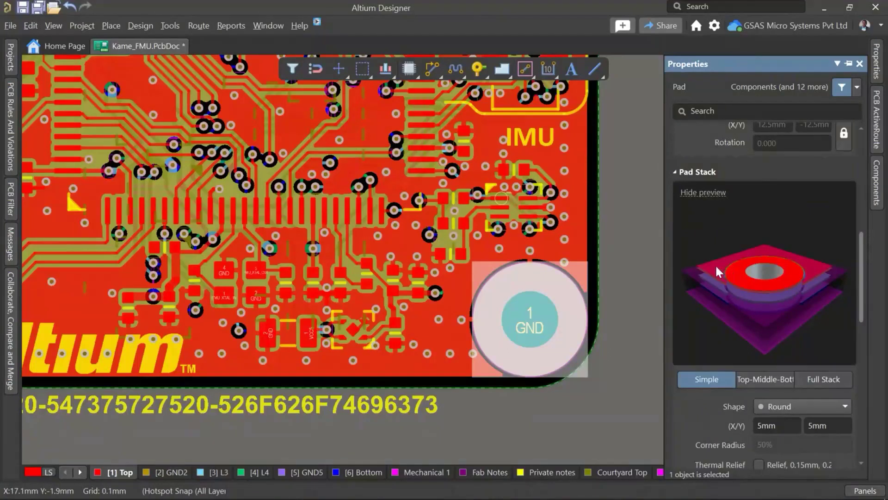
pyautogui.scroll(-4, 716, 265)
pyautogui.scroll(2, 715, 265)
pyautogui.keyDown('ctrl'); pyautogui.scroll(-1, 657, 273); pyautogui.keyUp('ctrl')
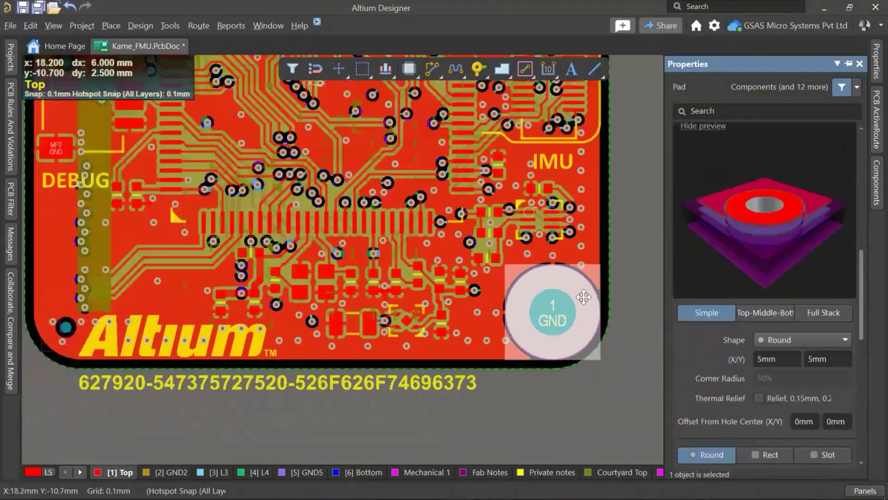
pyautogui.moveTo(571, 312); pyautogui.dragTo(556, 289, button='right')
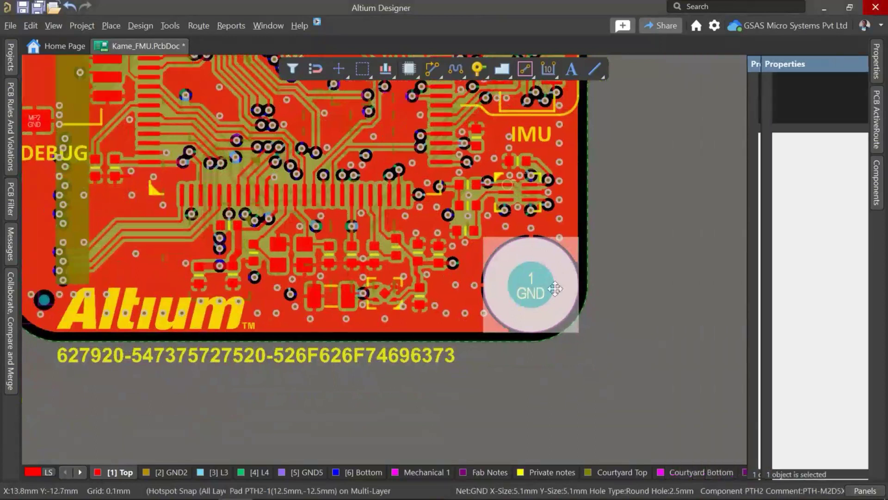
pyautogui.moveTo(882, 72)
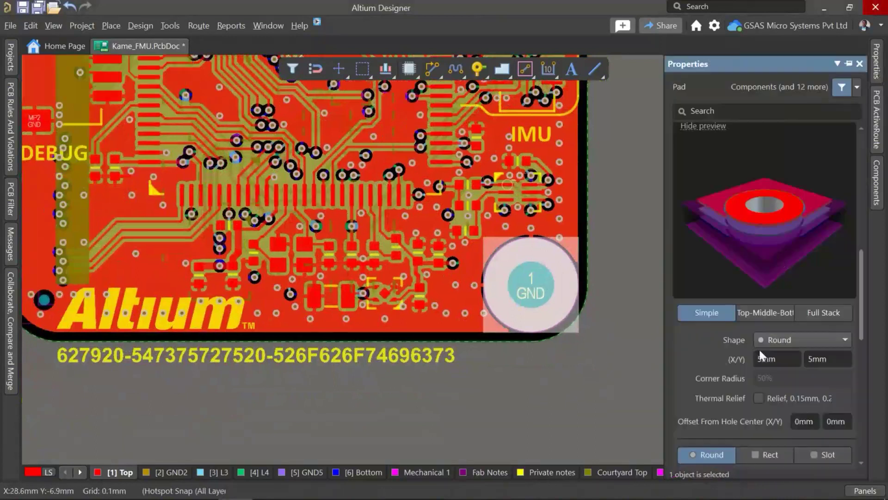
pyautogui.scroll(-5, 759, 348)
pyautogui.scroll(-1, 699, 328)
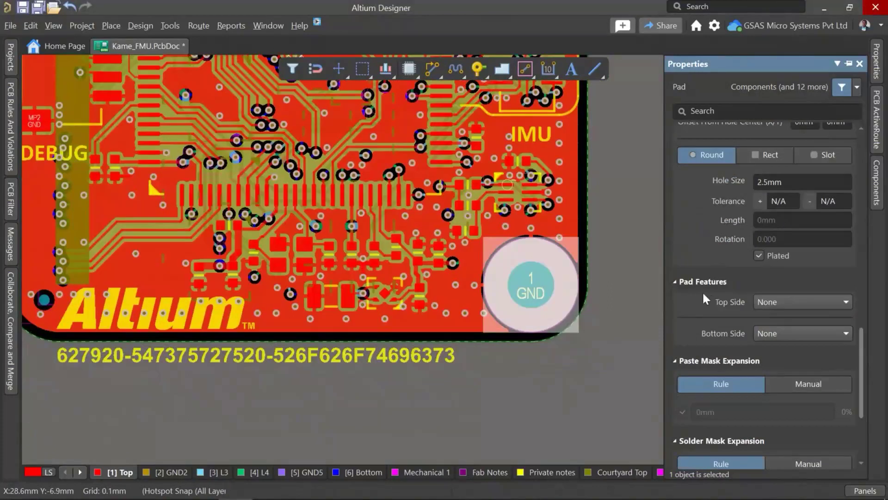
# Step: Set both the pad's top and bottom sides to 2.754mm, 90deg countersinks
pyautogui.click(780, 303)
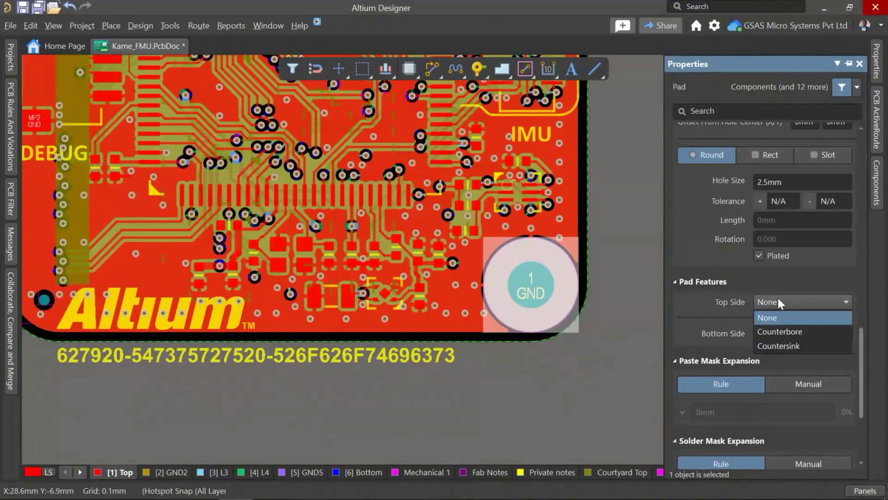
pyautogui.click(773, 347)
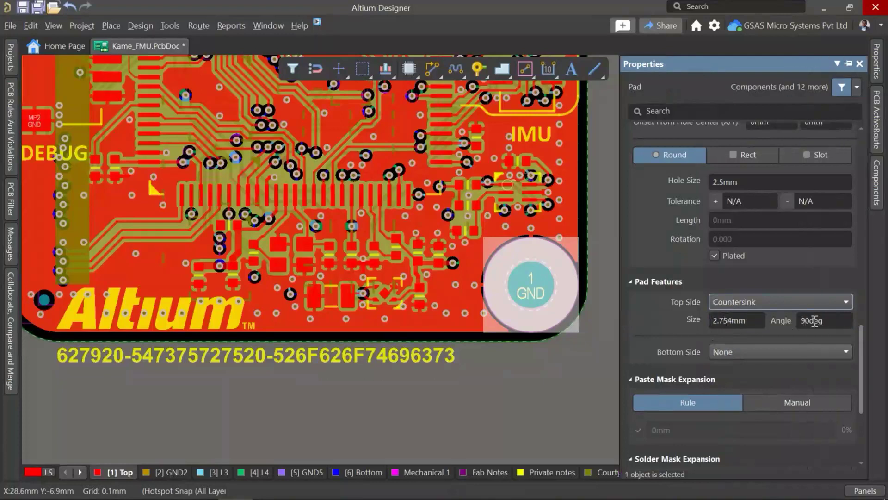
pyautogui.click(746, 351)
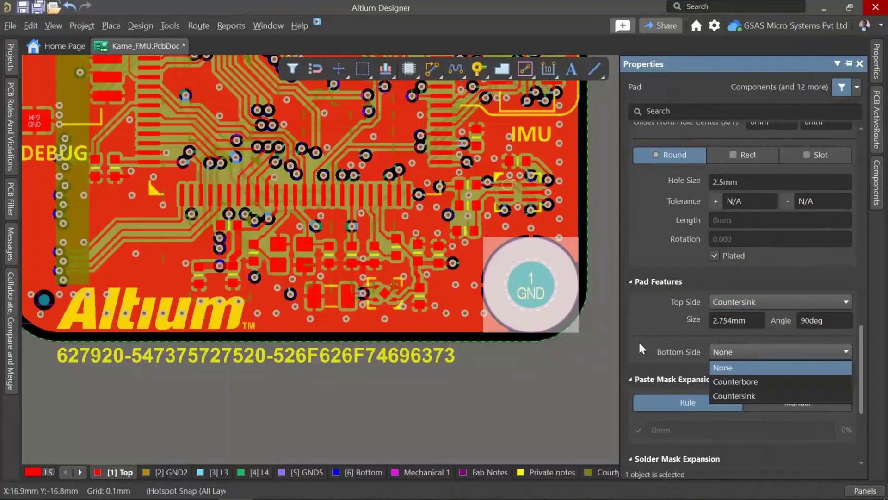
pyautogui.click(651, 329)
pyautogui.click(740, 353)
pyautogui.click(749, 395)
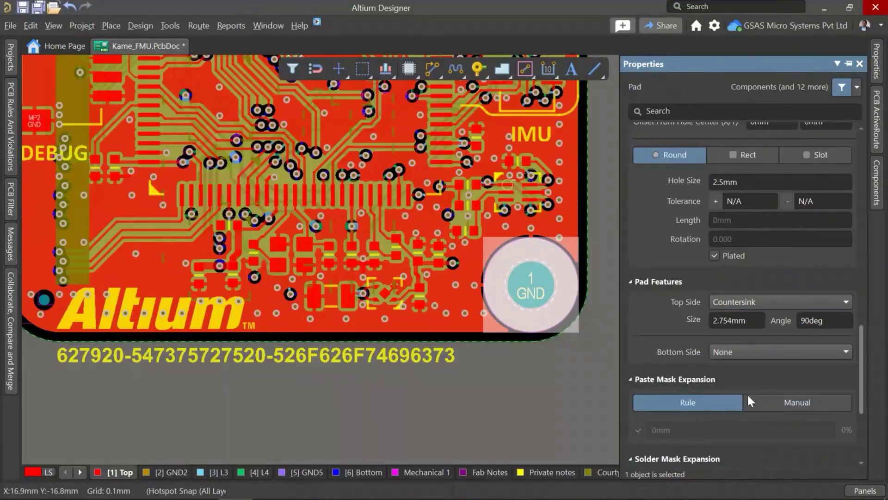
# Step: Inspect the countersunk mounting hole in 3D from several angles, then return to 2D
pyautogui.click(565, 362)
pyautogui.keyDown('ctrl'); pyautogui.scroll(2, 565, 362); pyautogui.keyUp('ctrl')
pyautogui.press('3')
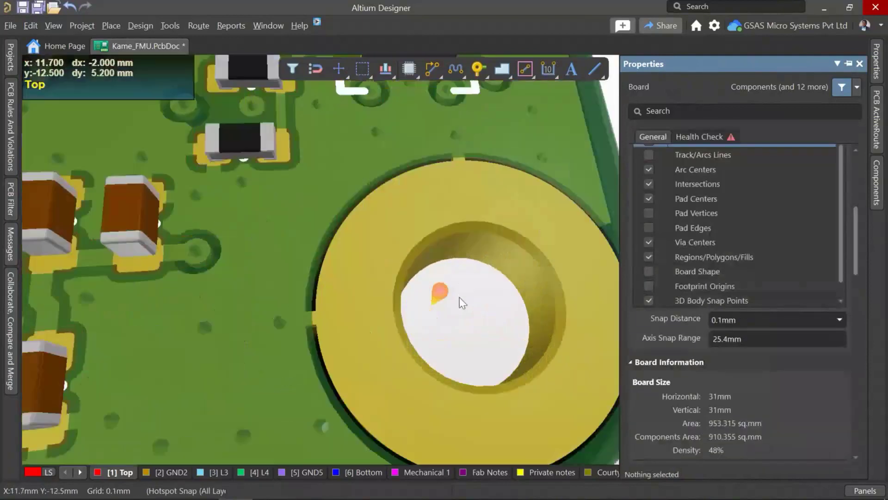
pyautogui.keyDown('shift'); pyautogui.moveTo(476, 293); pyautogui.dragTo(491, 339, button='right'); pyautogui.keyUp('shift')
pyautogui.keyDown('ctrl'); pyautogui.scroll(-3, 491, 340); pyautogui.keyUp('ctrl')
pyautogui.keyDown('shift'); pyautogui.moveTo(512, 376); pyautogui.dragTo(207, 293, button='right'); pyautogui.keyUp('shift')
pyautogui.keyDown('ctrl'); pyautogui.scroll(3, 323, 273); pyautogui.keyUp('ctrl')
pyautogui.keyDown('shift'); pyautogui.moveTo(505, 338); pyautogui.dragTo(581, 346, button='right'); pyautogui.keyUp('shift')
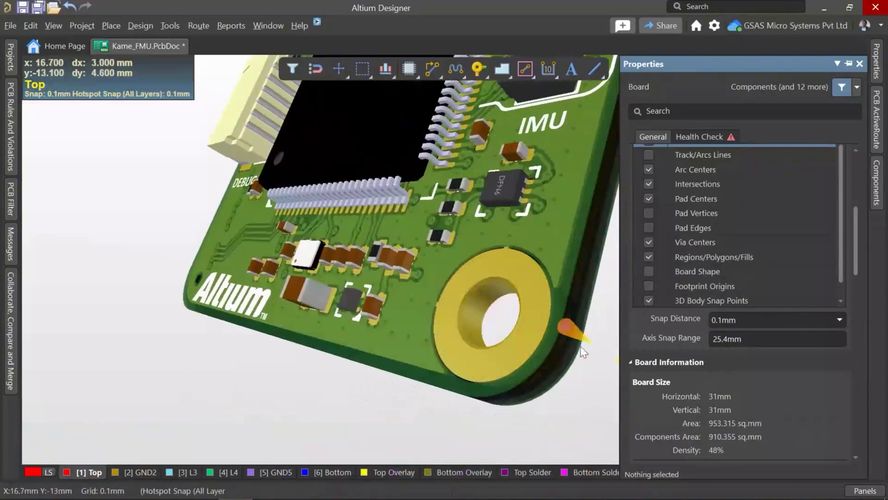
pyautogui.press('2')
pyautogui.keyDown('ctrl'); pyautogui.scroll(3, 534, 337); pyautogui.keyUp('ctrl')
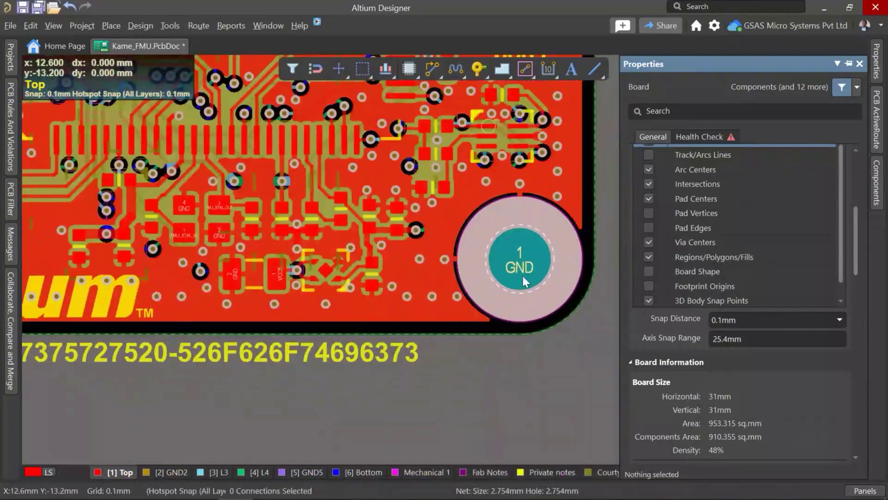
# Step: Change the GND pad's top side feature to a counterbore, keeping the bottom countersink
pyautogui.click(586, 268)
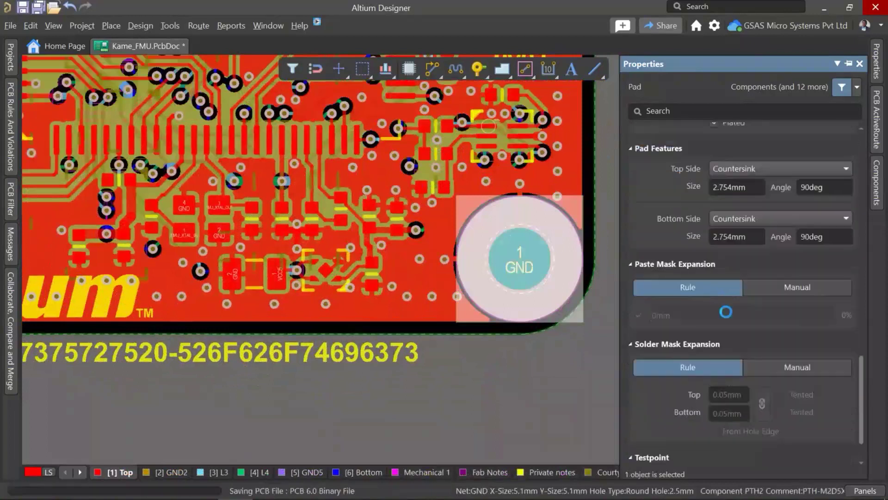
pyautogui.click(747, 169)
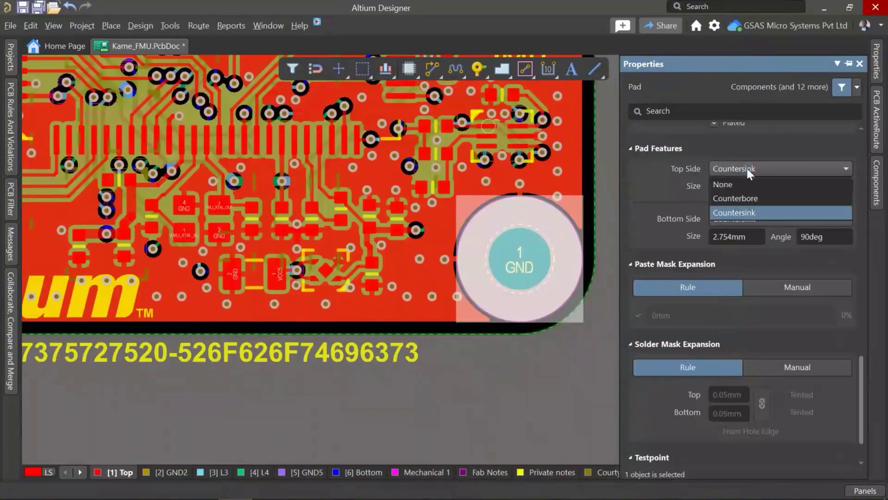
pyautogui.click(726, 198)
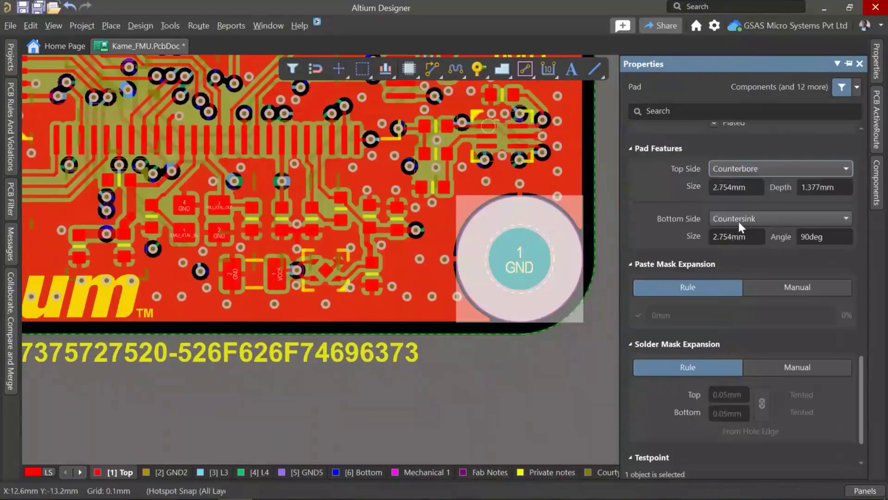
pyautogui.click(738, 221)
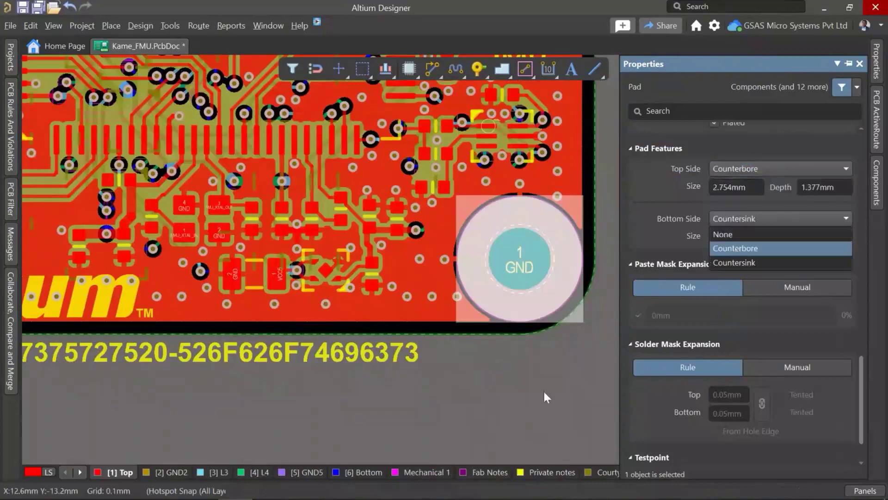
# Step: Check the counterbored mounting hole in 3D, then go back to the 2D top layout
pyautogui.click(506, 423)
pyautogui.keyDown('ctrl'); pyautogui.scroll(-3, 528, 377); pyautogui.keyUp('ctrl')
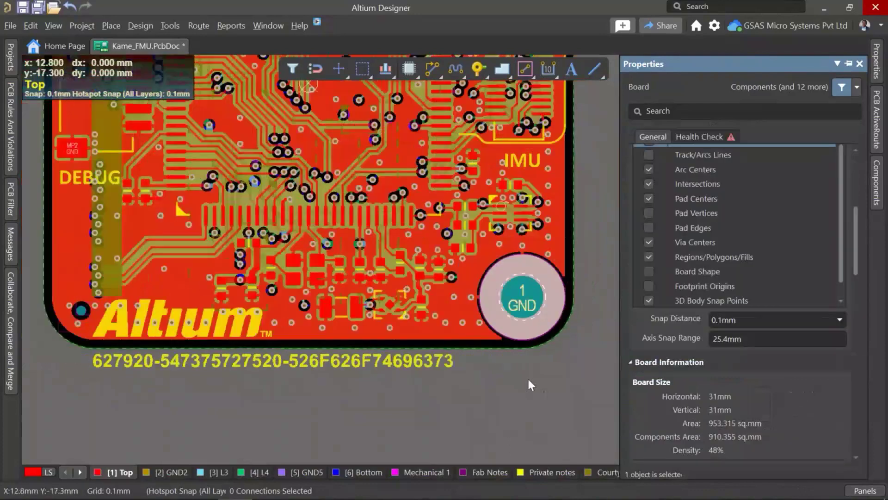
pyautogui.press('3')
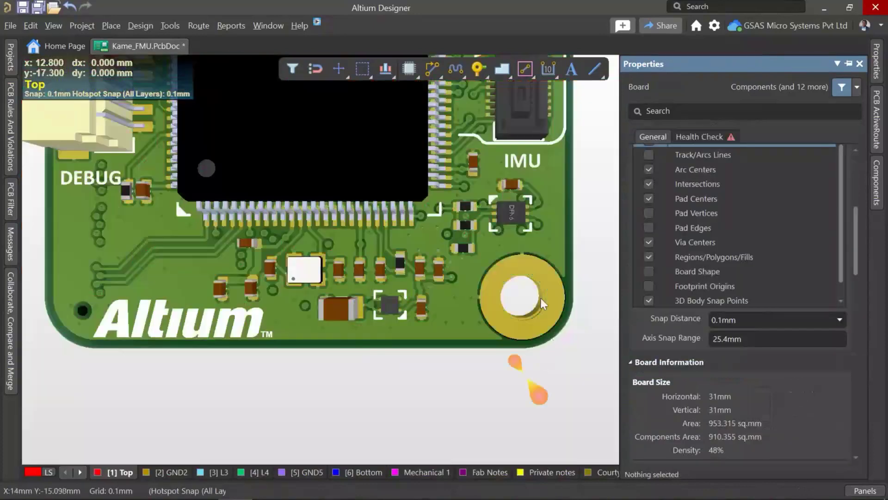
pyautogui.keyDown('shift'); pyautogui.moveTo(540, 298); pyautogui.dragTo(365, 232, button='right'); pyautogui.keyUp('shift')
pyautogui.keyDown('ctrl'); pyautogui.scroll(5, 512, 322); pyautogui.keyUp('ctrl')
pyautogui.keyDown('shift'); pyautogui.moveTo(454, 249); pyautogui.dragTo(575, 317, button='right'); pyautogui.keyUp('shift')
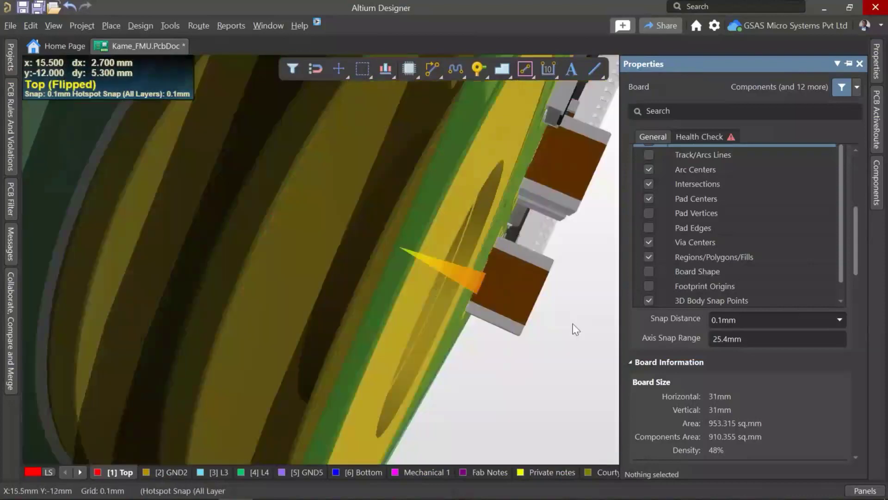
pyautogui.press('2')
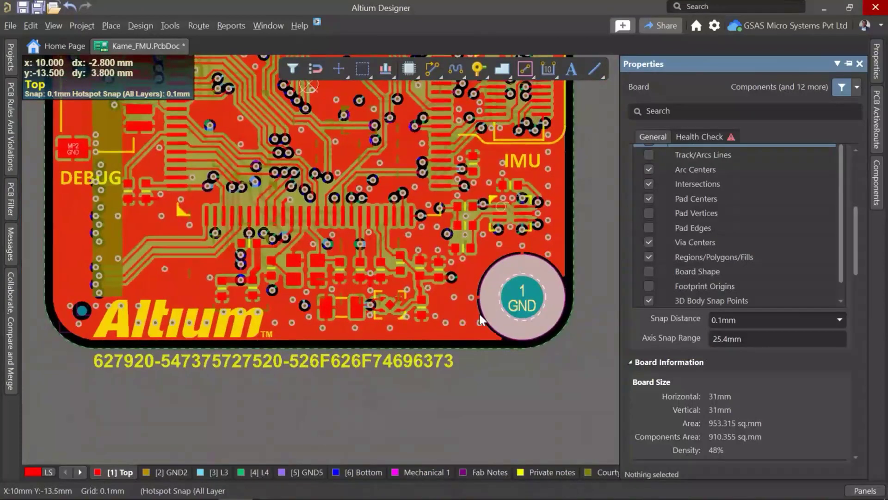
pyautogui.keyDown('ctrl'); pyautogui.scroll(-2, 511, 351); pyautogui.keyUp('ctrl')
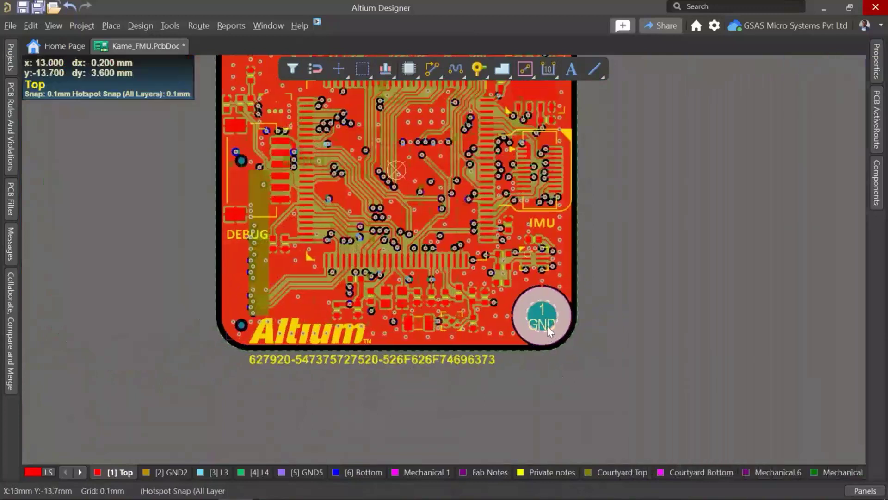
# Step: Reset the GND pad's top and bottom side features to None, leaving a plain plated hole
pyautogui.click(548, 324)
pyautogui.click(877, 69)
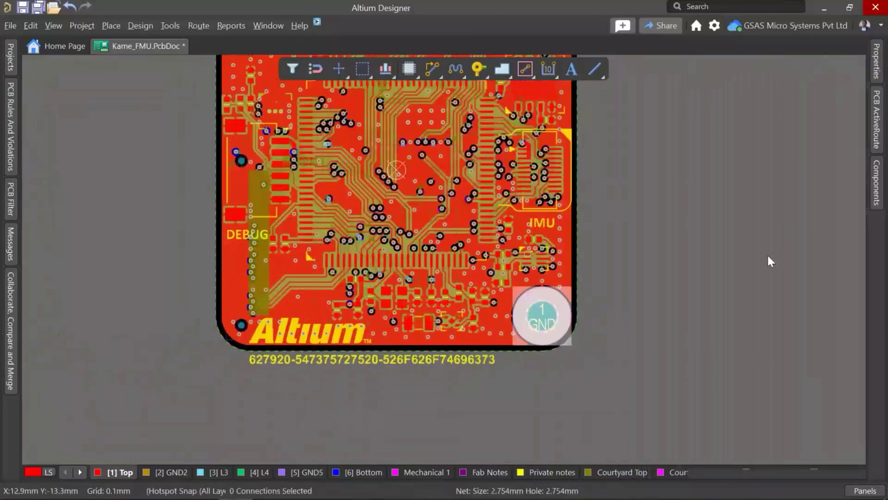
pyautogui.scroll(4, 742, 335)
pyautogui.click(737, 350)
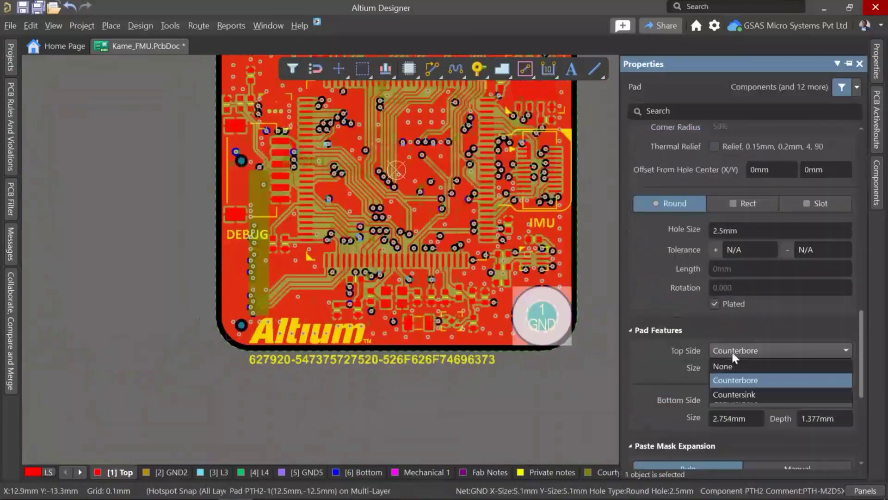
pyautogui.click(750, 379)
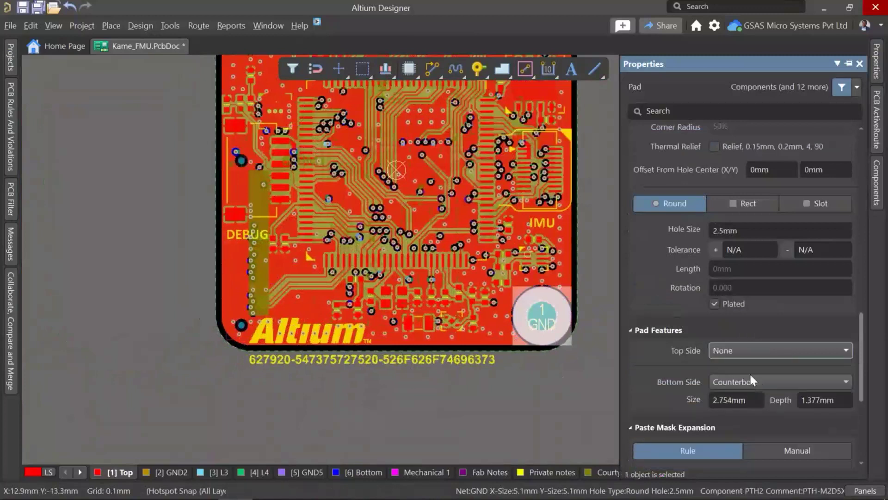
pyautogui.click(740, 382)
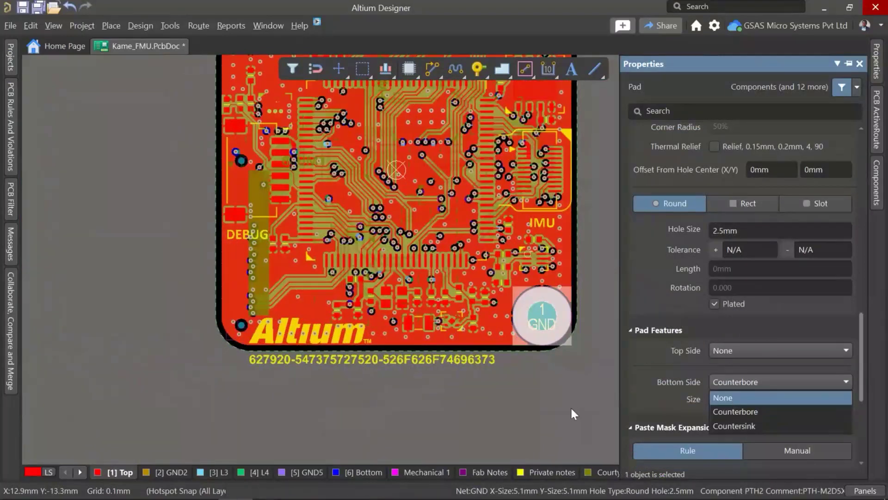
pyautogui.press('Return')
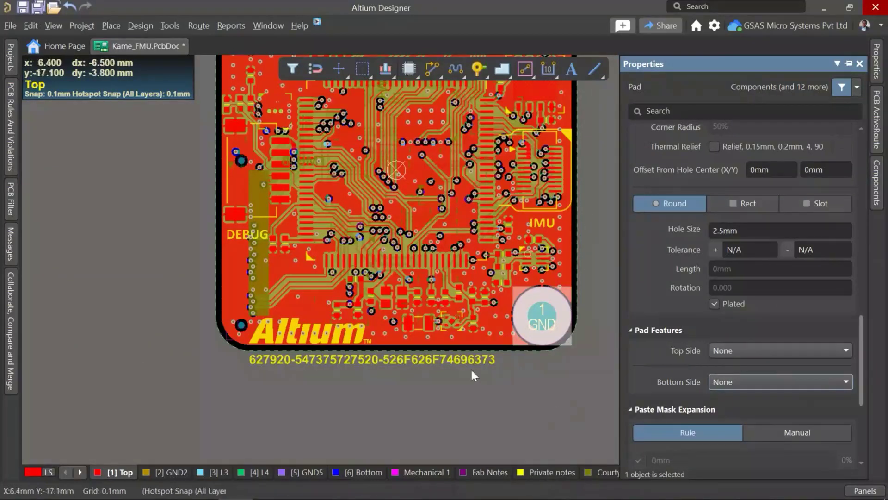
pyautogui.click(143, 26)
# Step: Open the PasteMaskExpansion rule in the rules editor, leaving paste use enabled
pyautogui.click(154, 84)
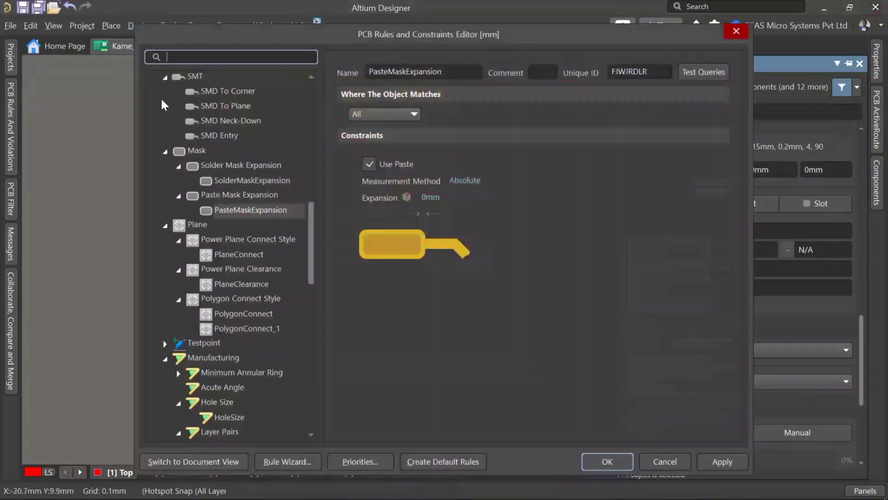
pyautogui.click(164, 91)
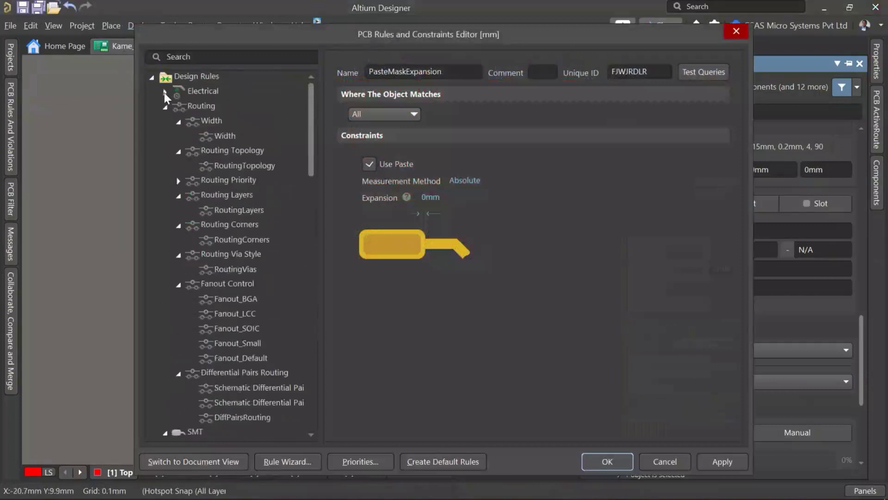
pyautogui.click(164, 105)
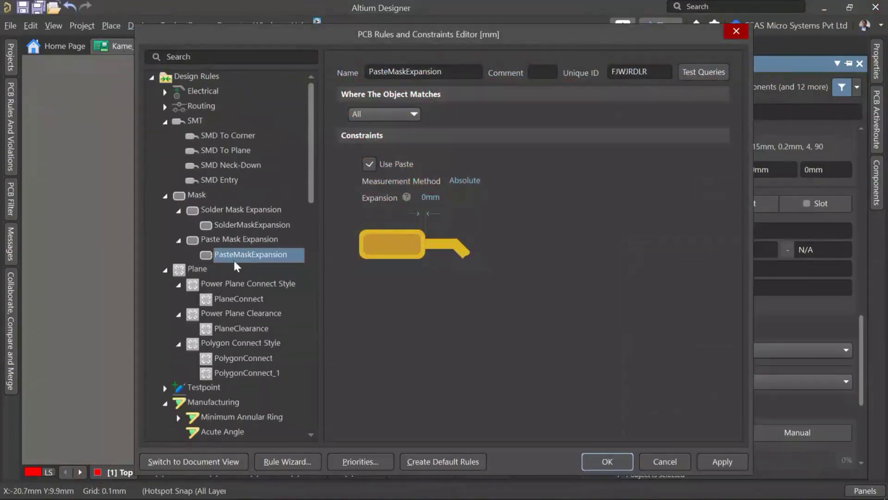
pyautogui.click(369, 165)
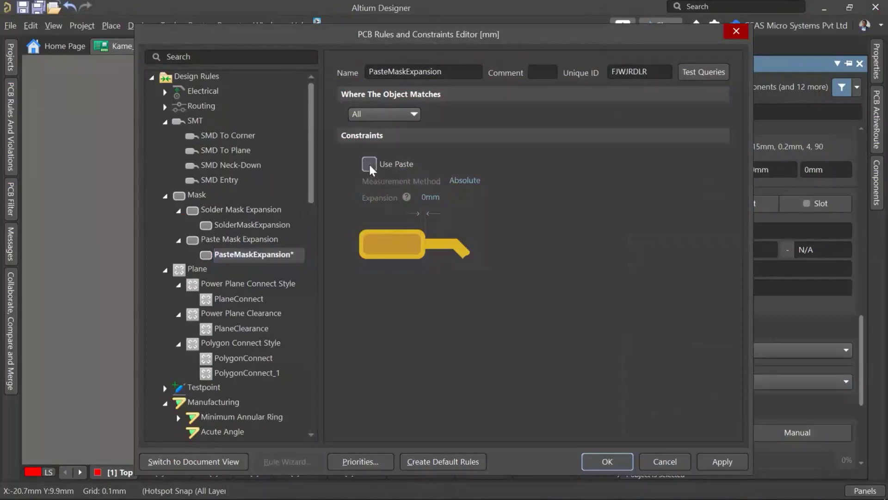
pyautogui.click(369, 165)
pyautogui.click(369, 165)
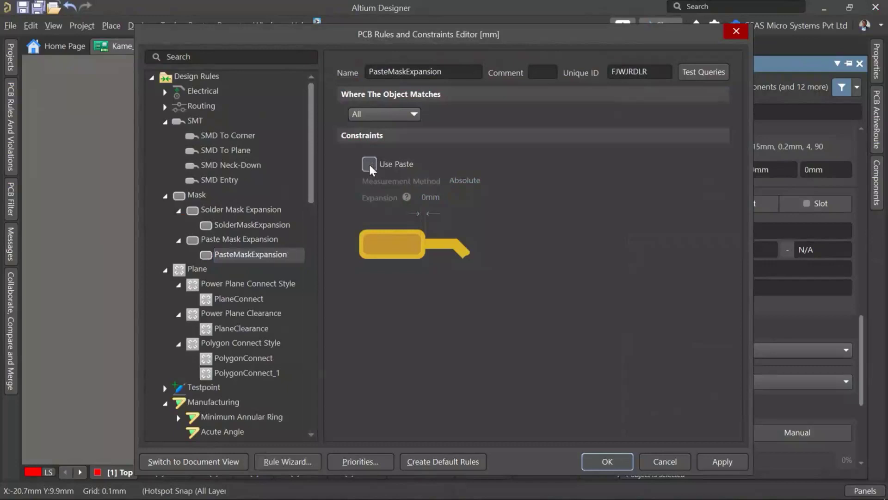
pyautogui.click(370, 165)
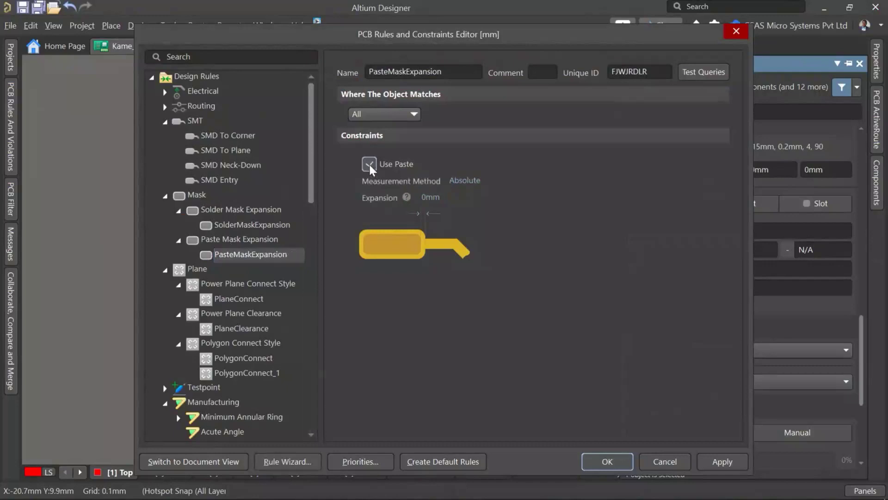
# Step: Switch the rule's measurement method to Percent with a -20% expansion and apply it
pyautogui.click(479, 179)
pyautogui.click(461, 204)
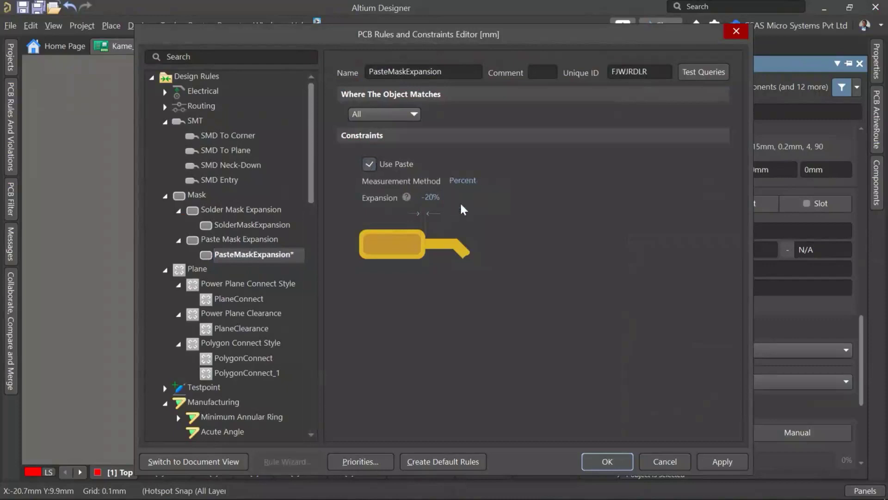
pyautogui.click(430, 197)
pyautogui.write('-20%')
pyautogui.moveTo(405, 199)
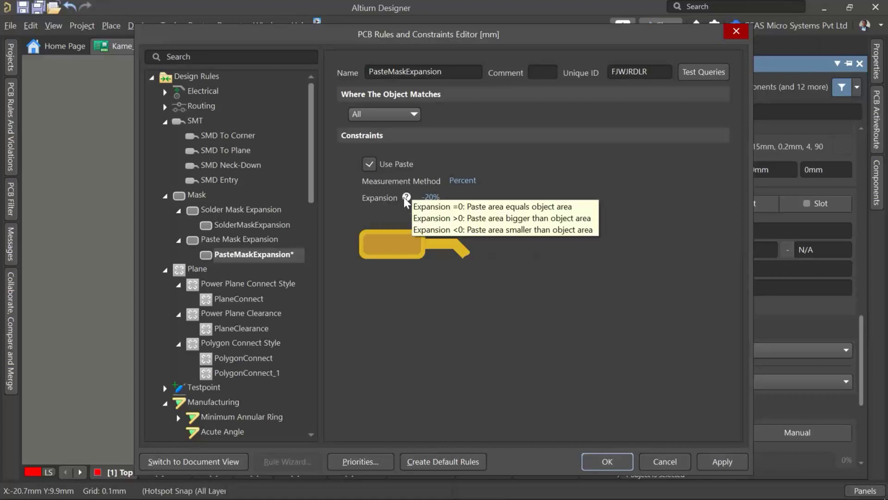
pyautogui.click(434, 198)
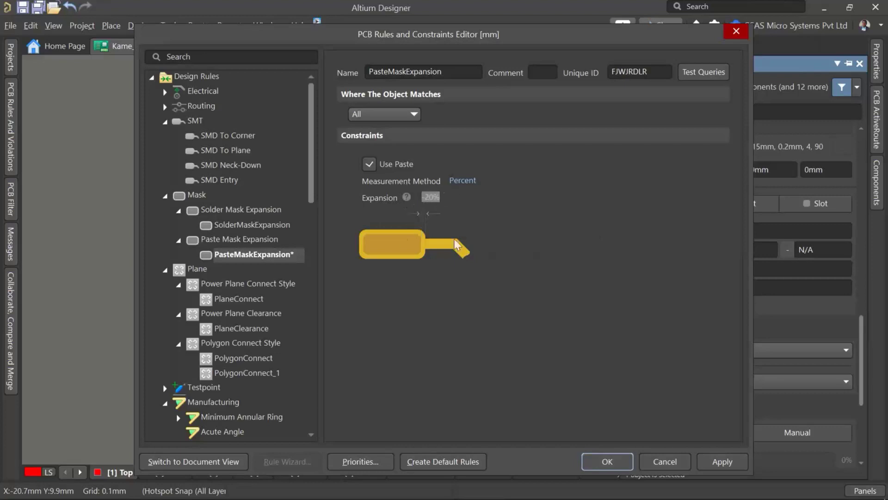
pyautogui.click(708, 461)
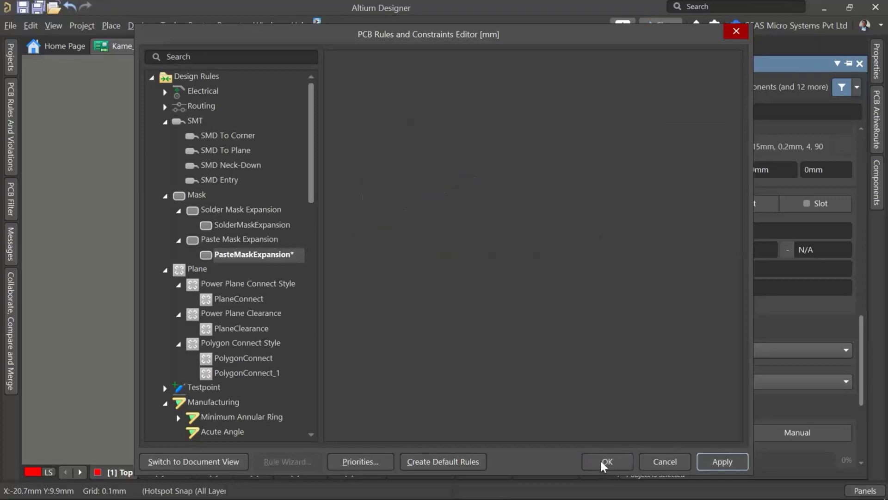
pyautogui.click(601, 458)
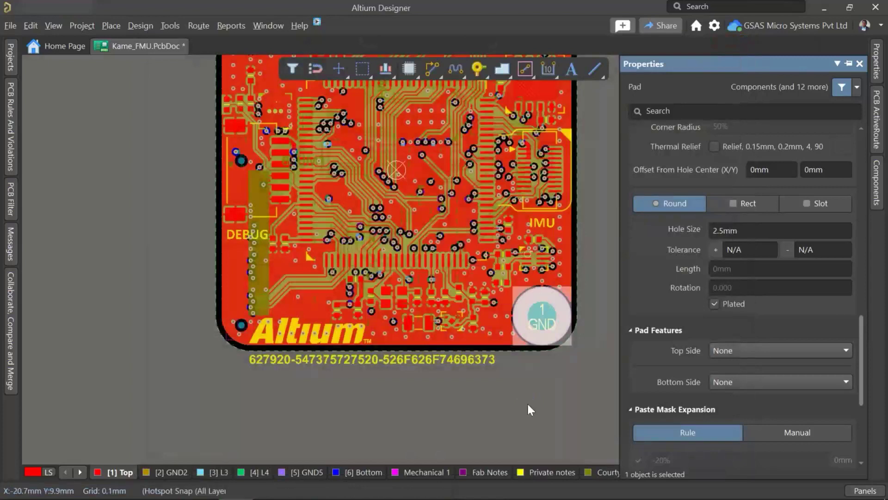
# Step: Deselect the pad and save the PCB file
pyautogui.click(500, 413)
pyautogui.keyDown('ctrl'); pyautogui.scroll(-2, 461, 406); pyautogui.keyUp('ctrl')
pyautogui.hotkey('ctrl', 's')
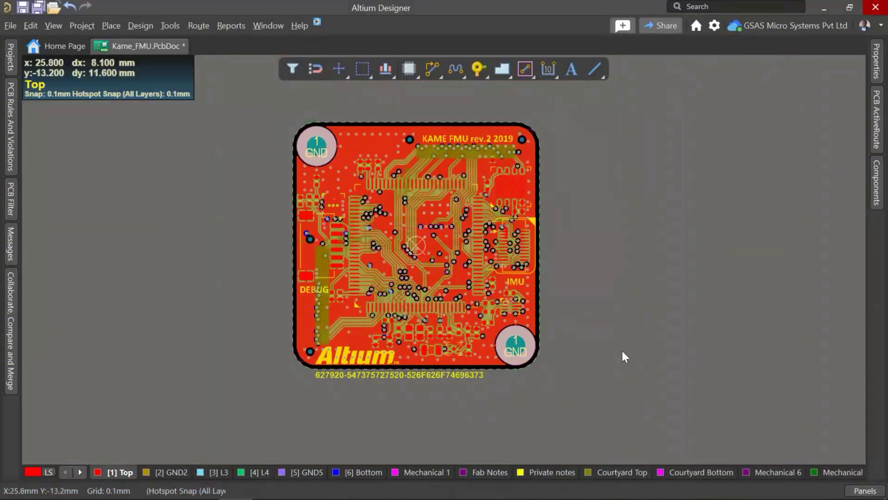
# Step: Switch the board to 3D and orbit it to a near top-down view
pyautogui.press('3')
pyautogui.keyDown('ctrl'); pyautogui.scroll(5, 629, 343); pyautogui.keyUp('ctrl')
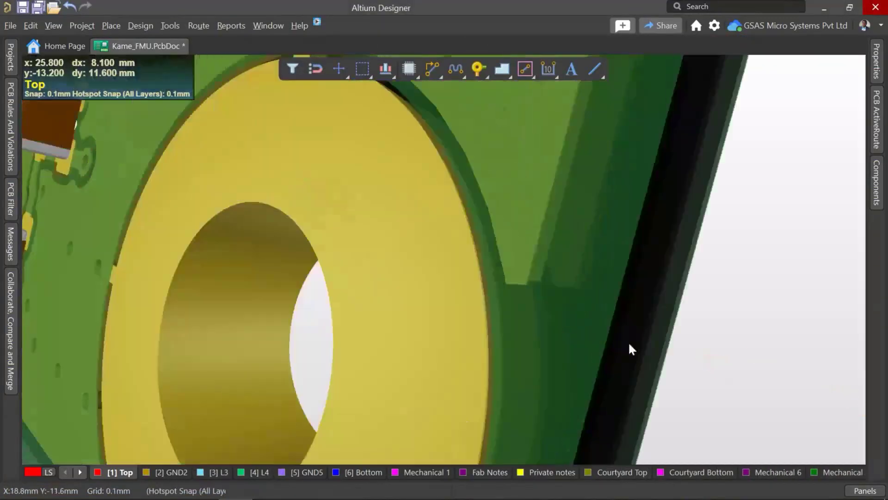
pyautogui.keyDown('shift'); pyautogui.moveTo(632, 349); pyautogui.dragTo(585, 337, button='right'); pyautogui.keyUp('shift')
pyautogui.keyDown('ctrl'); pyautogui.scroll(4, 441, 353); pyautogui.keyUp('ctrl')
pyautogui.keyDown('ctrl'); pyautogui.scroll(-4, 405, 310); pyautogui.keyUp('ctrl')
pyautogui.keyDown('ctrl'); pyautogui.scroll(1, 430, 301); pyautogui.keyUp('ctrl')
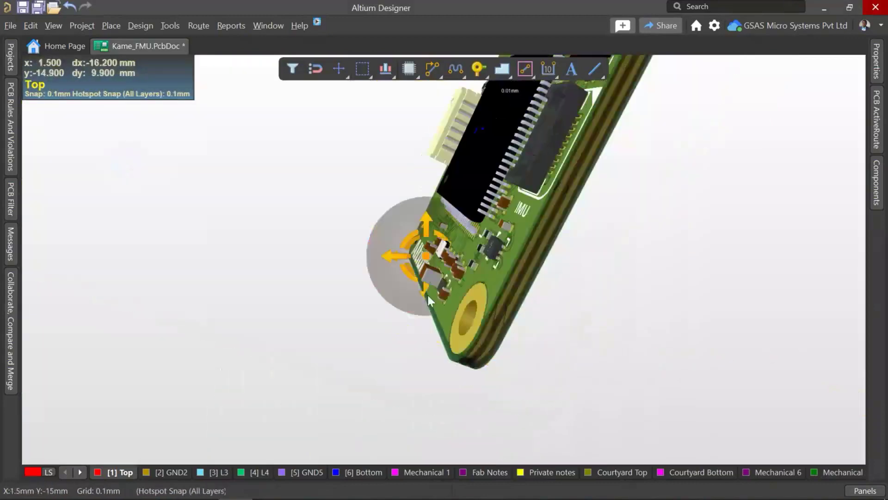
pyautogui.keyDown('shift'); pyautogui.moveTo(282, 234); pyautogui.dragTo(459, 336, button='right'); pyautogui.keyUp('shift')
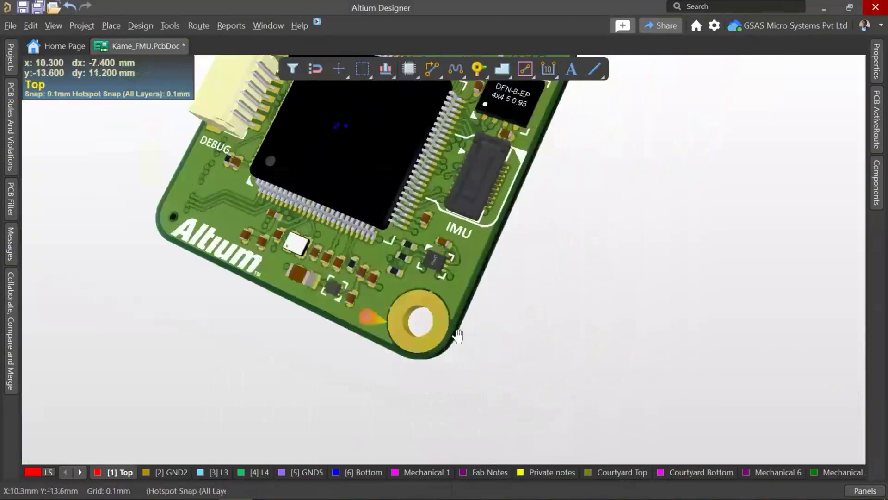
pyautogui.keyDown('ctrl'); pyautogui.scroll(-2, 458, 335); pyautogui.keyUp('ctrl')
pyautogui.keyDown('shift'); pyautogui.moveTo(416, 277); pyautogui.dragTo(346, 293, button='right'); pyautogui.keyUp('shift')
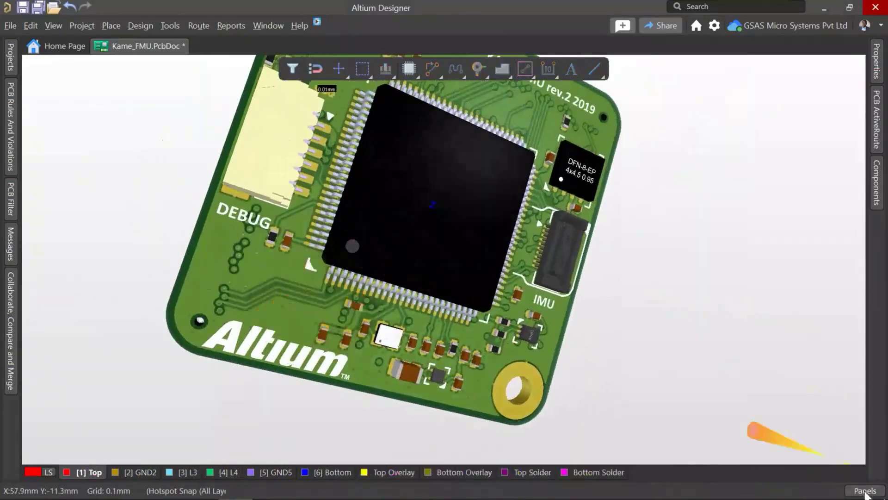
pyautogui.click(865, 491)
# Step: Hide 3D component bodies and make Top and Bottom Paste layers opaque, zooming onto the pads
pyautogui.click(819, 487)
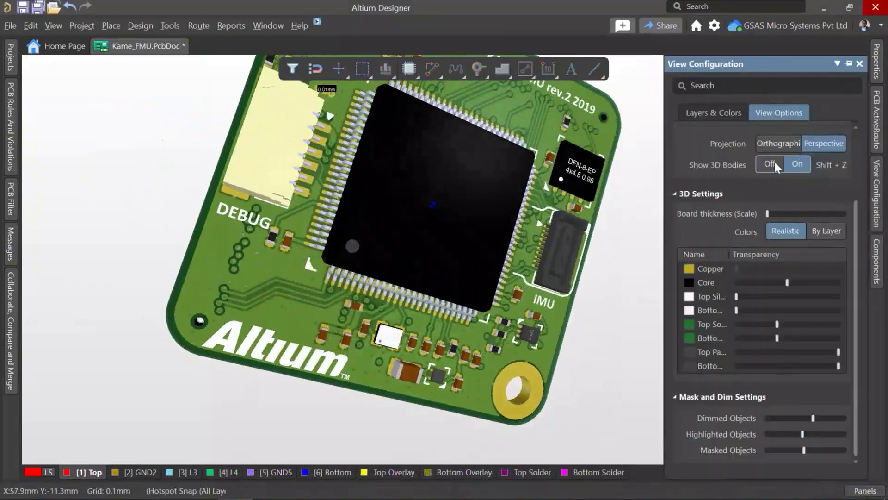
pyautogui.click(769, 166)
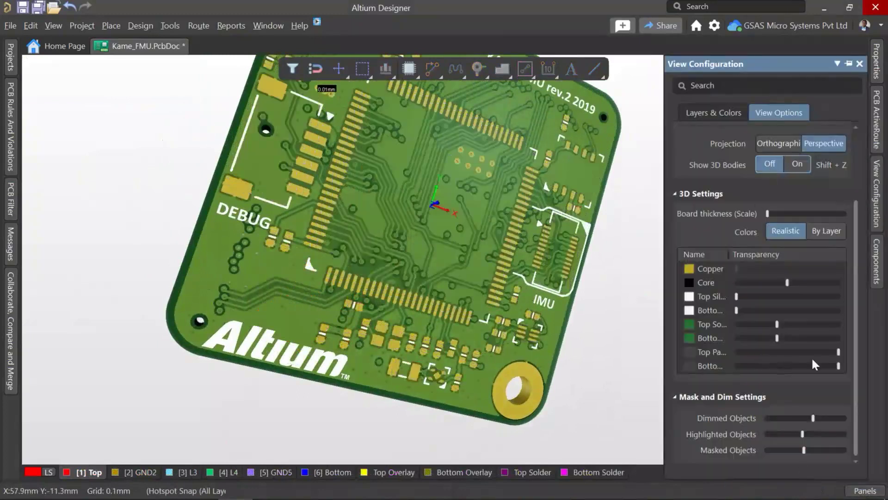
pyautogui.click(738, 354)
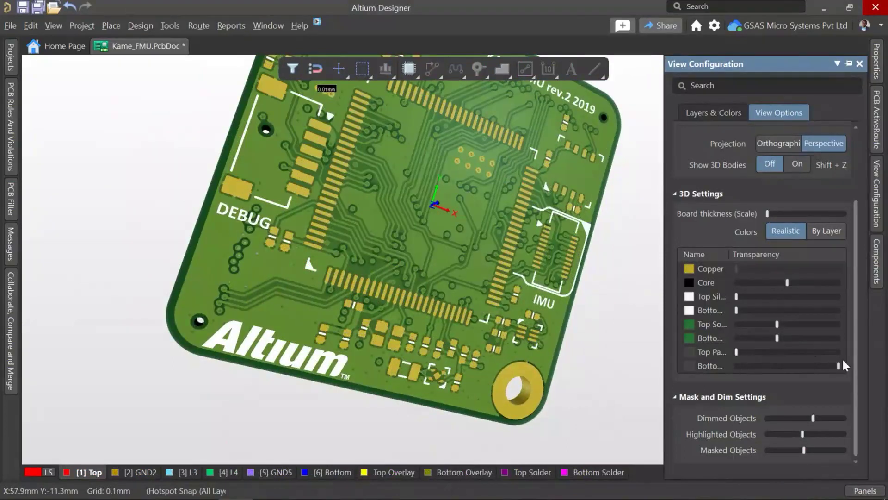
pyautogui.moveTo(833, 370); pyautogui.dragTo(741, 367)
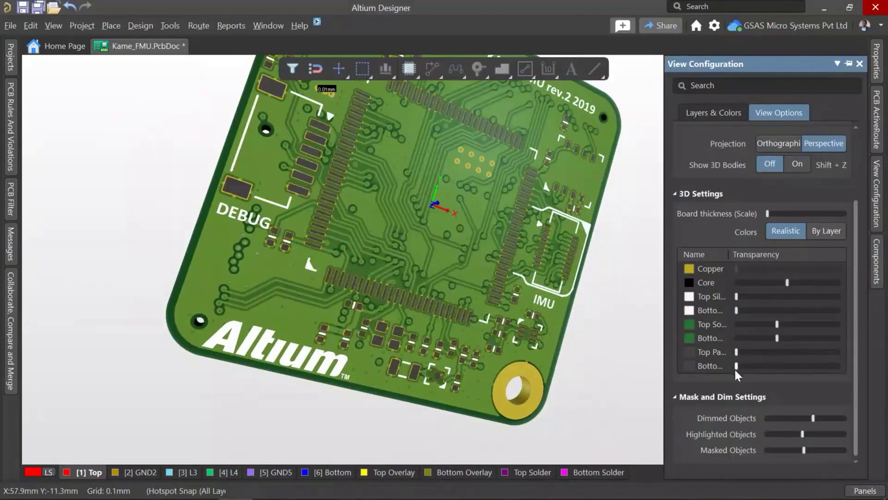
pyautogui.keyDown('ctrl'); pyautogui.scroll(1, 387, 347); pyautogui.keyUp('ctrl')
pyautogui.keyDown('ctrl'); pyautogui.scroll(4, 352, 270); pyautogui.keyUp('ctrl')
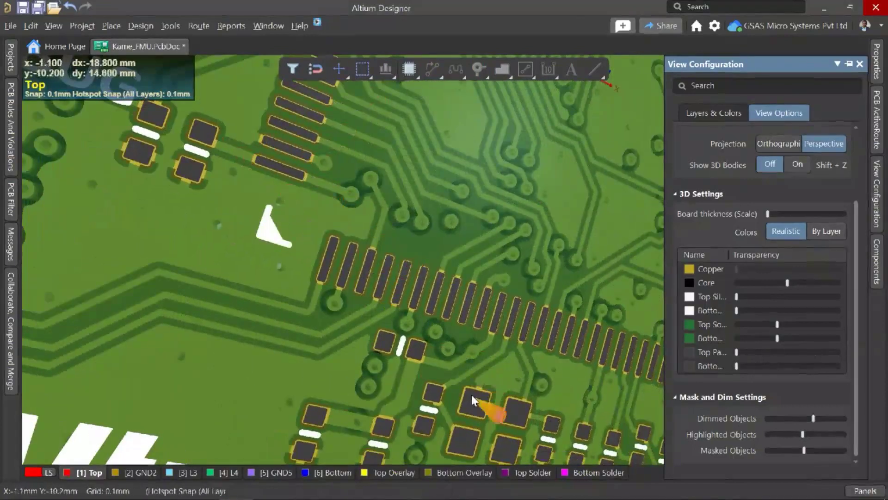
pyautogui.keyDown('ctrl'); pyautogui.scroll(5, 471, 395); pyautogui.keyUp('ctrl')
pyautogui.keyDown('ctrl'); pyautogui.scroll(4, 454, 389); pyautogui.keyUp('ctrl')
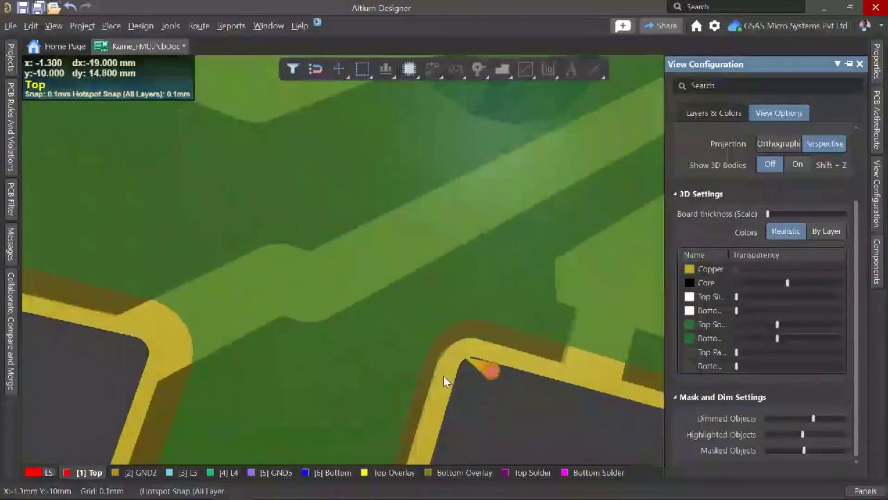
pyautogui.keyDown('ctrl'); pyautogui.scroll(-3, 456, 379); pyautogui.keyUp('ctrl')
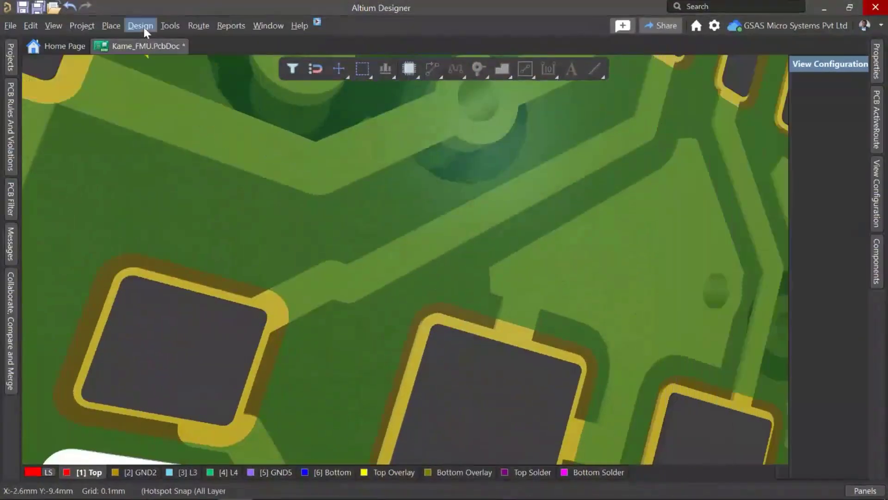
pyautogui.click(141, 26)
# Step: Change the PasteMaskExpansion value from -20% to -15% and apply it
pyautogui.click(157, 74)
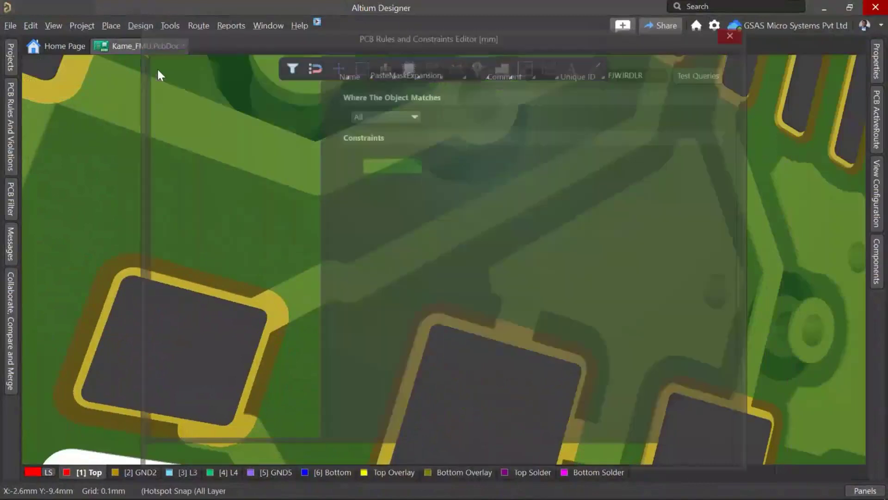
pyautogui.click(431, 197)
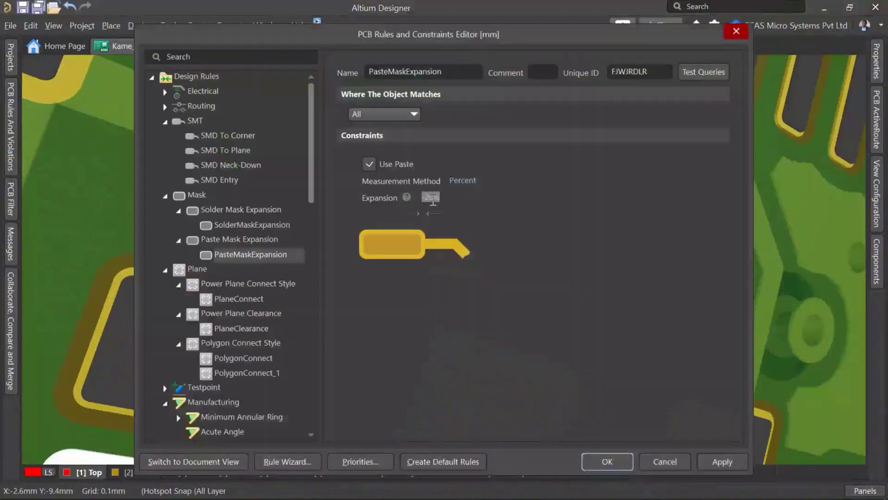
pyautogui.write('-15%')
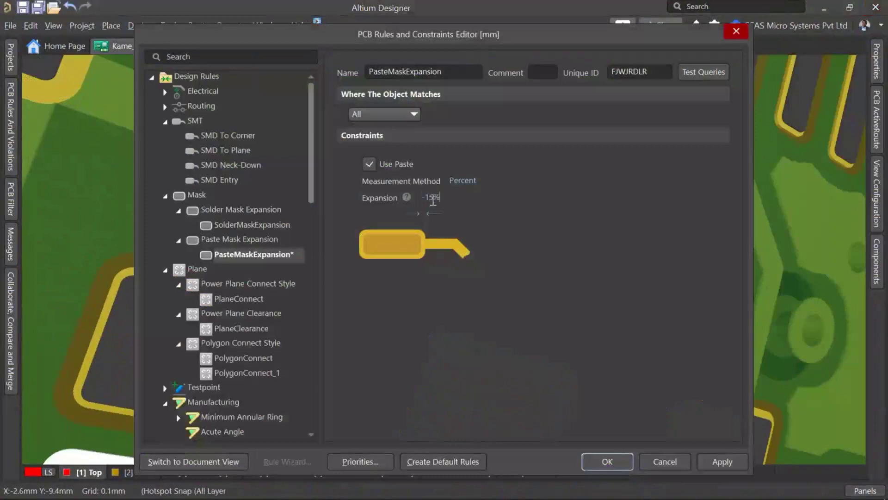
pyautogui.click(723, 460)
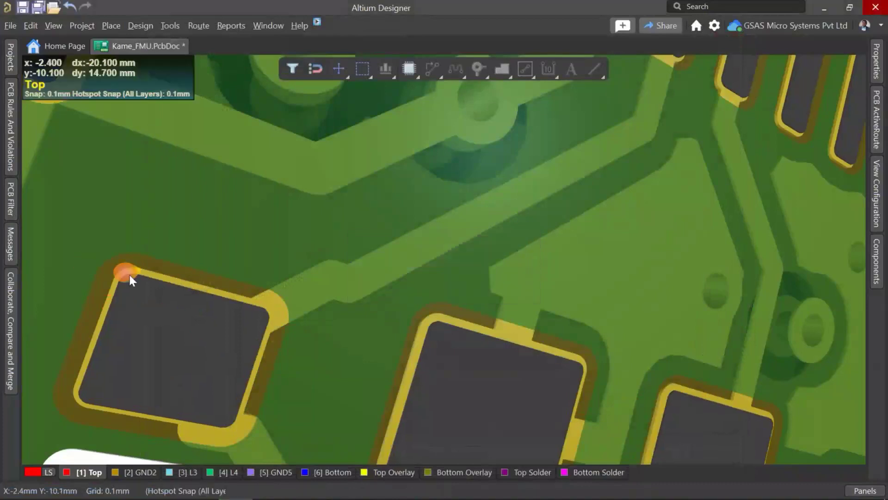
# Step: Save the board, show it whole in 2D, and display the Projects tree
pyautogui.moveTo(129, 275)
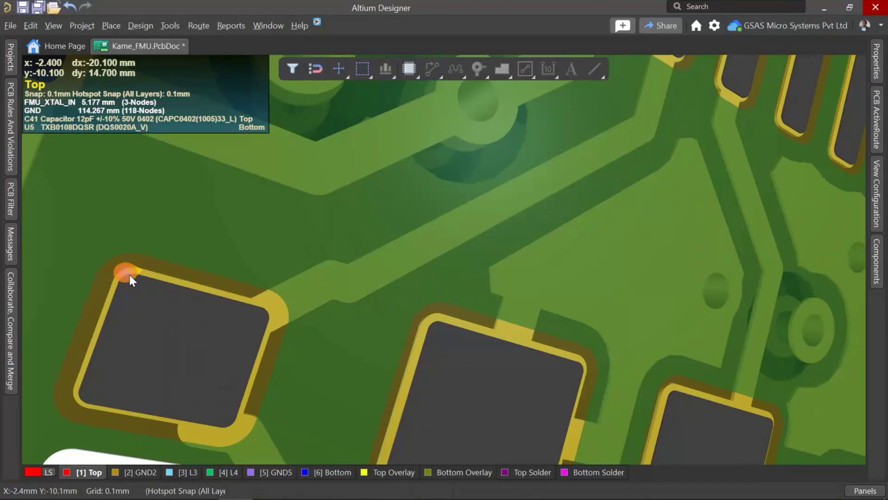
pyautogui.hotkey('ctrl', 's')
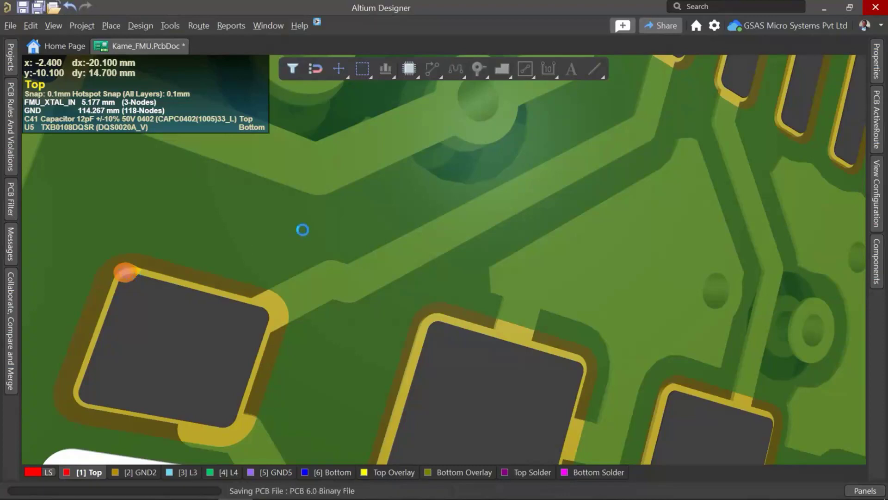
pyautogui.hotkey('ctrl', 'pagedown')
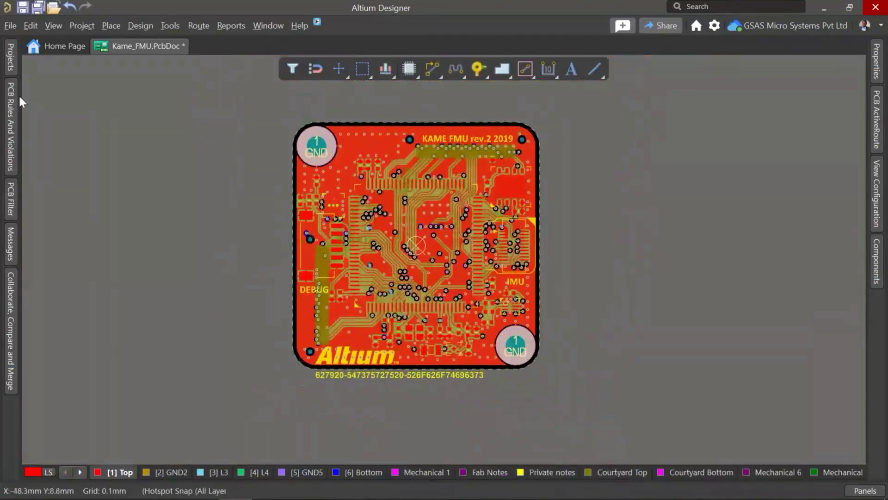
pyautogui.click(11, 65)
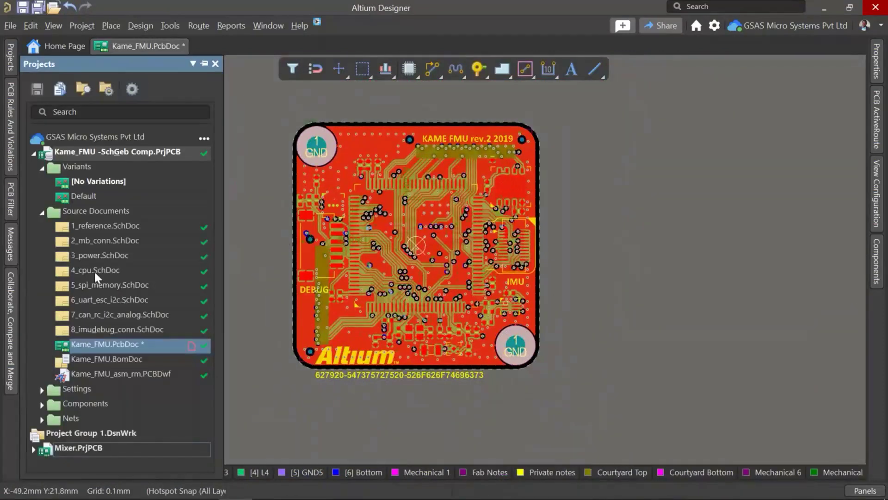
# Step: Expand Mixer.PrjPCB and open the top-level Mixer.SchDoc schematic
pyautogui.click(33, 452)
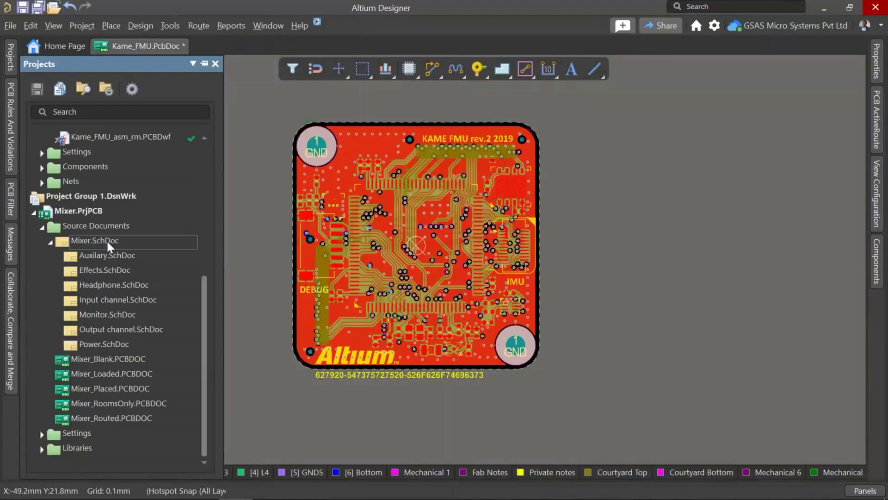
pyautogui.doubleClick(109, 241)
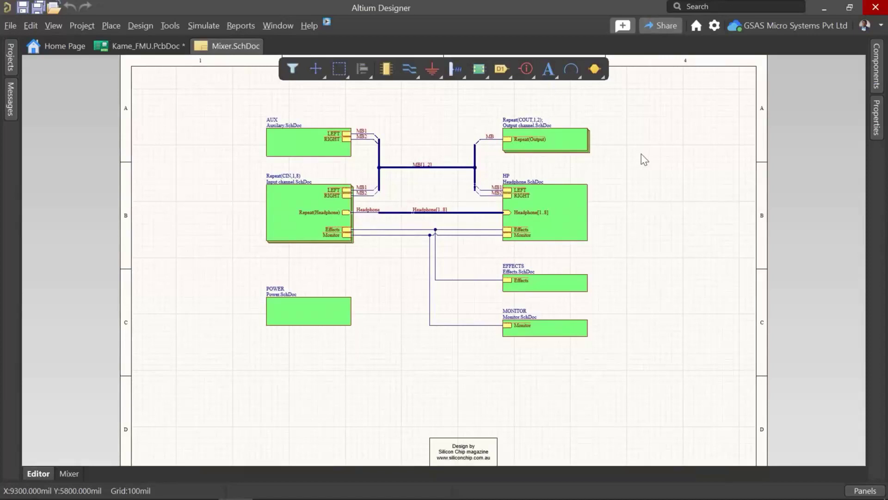
pyautogui.keyDown('ctrl'); pyautogui.scroll(2, 350, 217); pyautogui.keyUp('ctrl')
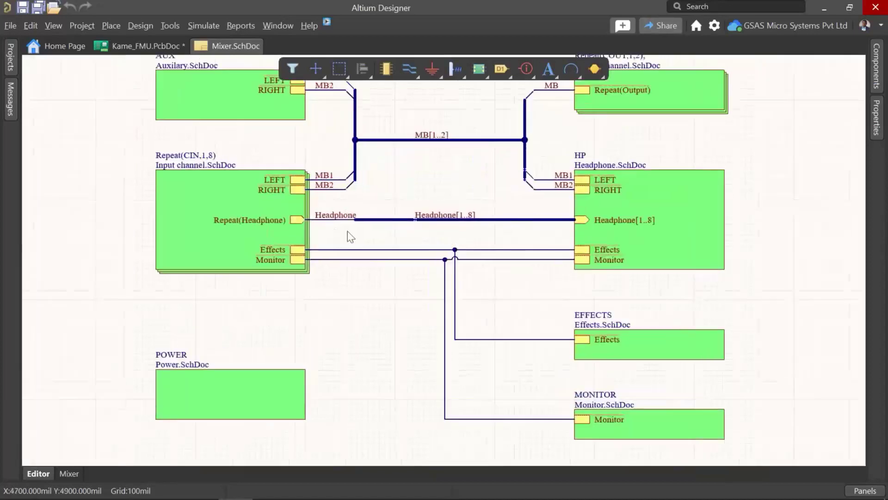
pyautogui.keyDown('ctrl'); pyautogui.scroll(-2, 399, 254); pyautogui.keyUp('ctrl')
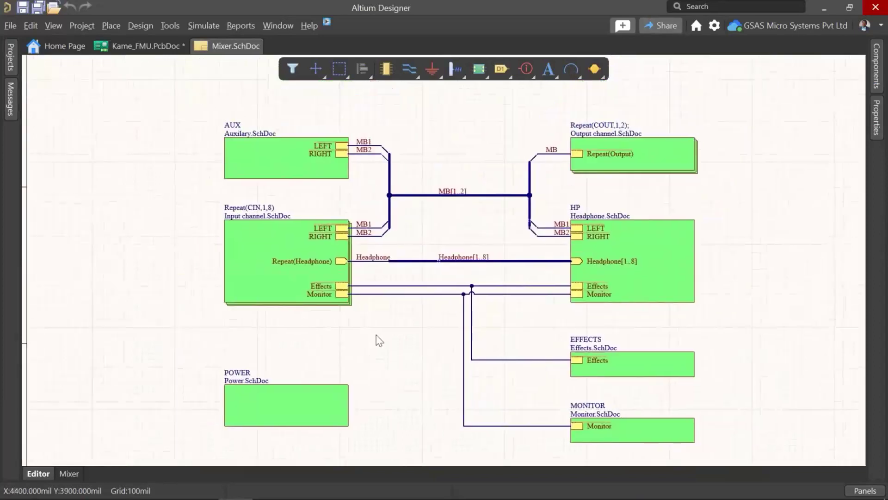
pyautogui.moveTo(396, 343); pyautogui.dragTo(387, 332, button='right')
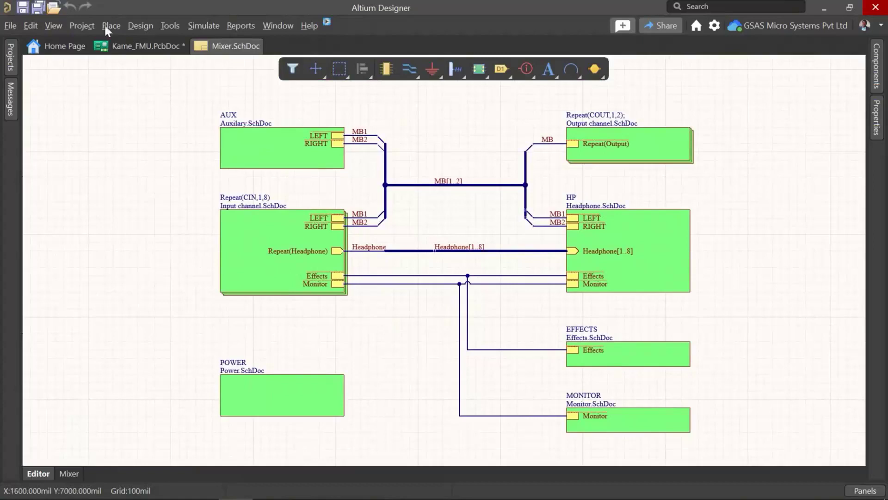
pyautogui.click(85, 25)
pyautogui.click(104, 343)
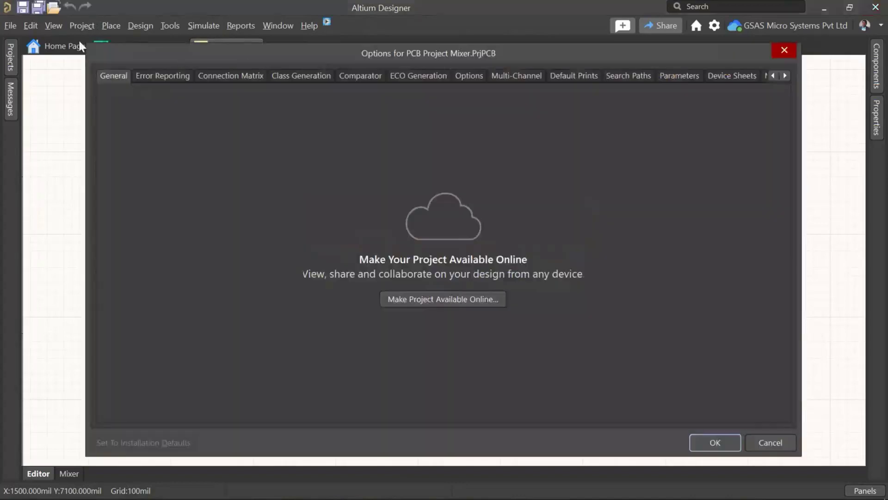
# Step: Set net identifier scope to Hierarchical and cross-reference style to Location X,Y, and enable automatic cross references
pyautogui.click(463, 75)
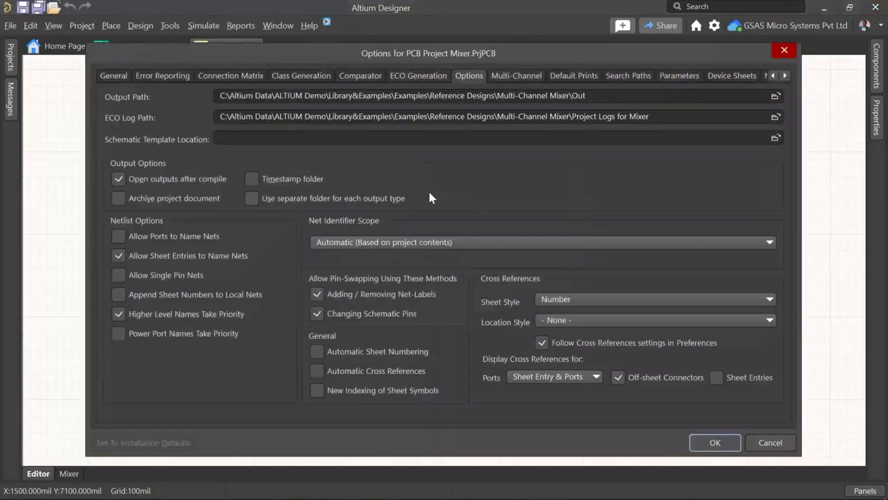
pyautogui.click(407, 240)
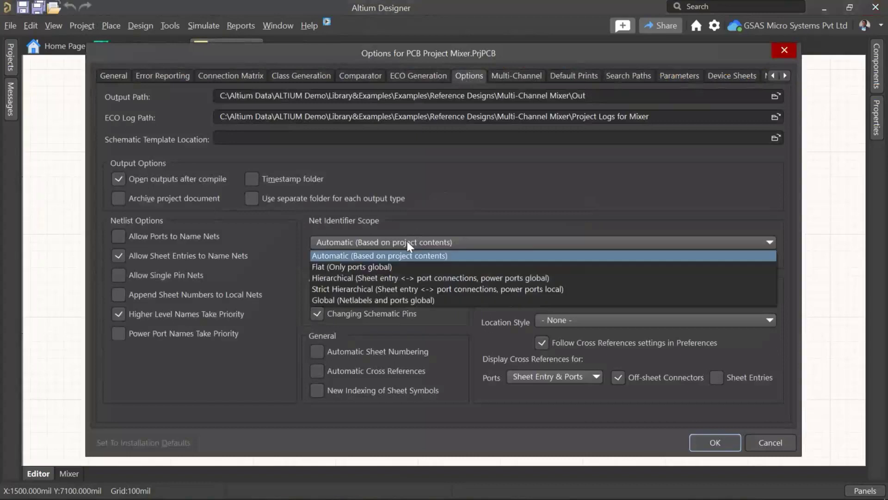
pyautogui.click(396, 277)
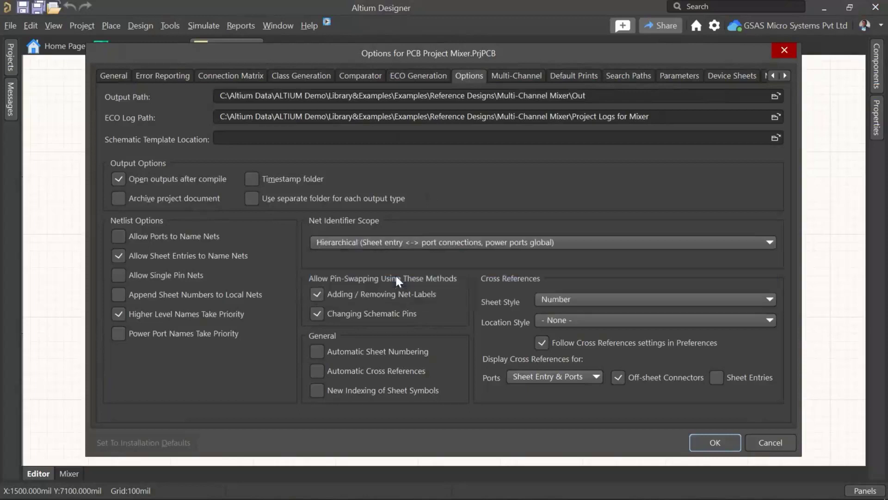
pyautogui.click(545, 319)
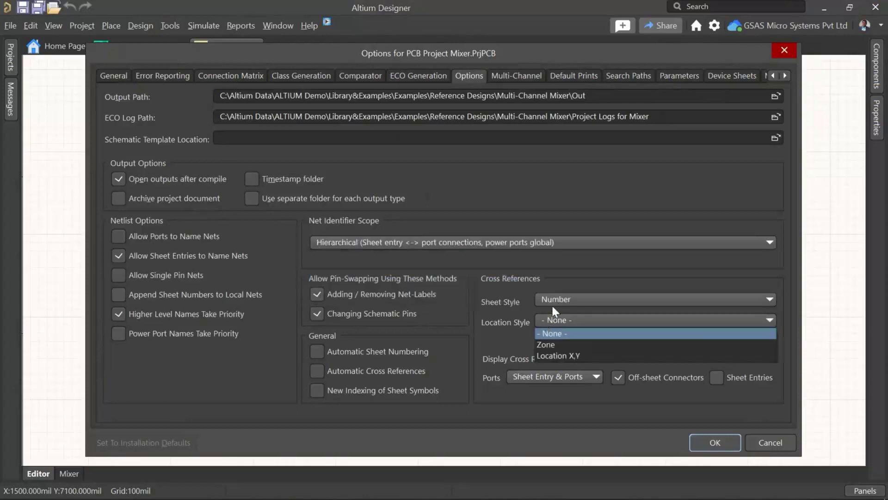
pyautogui.click(549, 355)
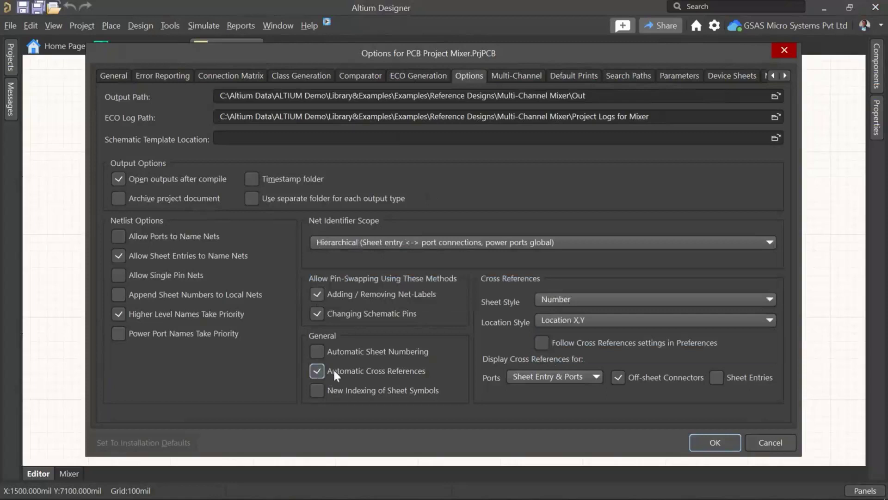
pyautogui.click(716, 377)
pyautogui.click(715, 442)
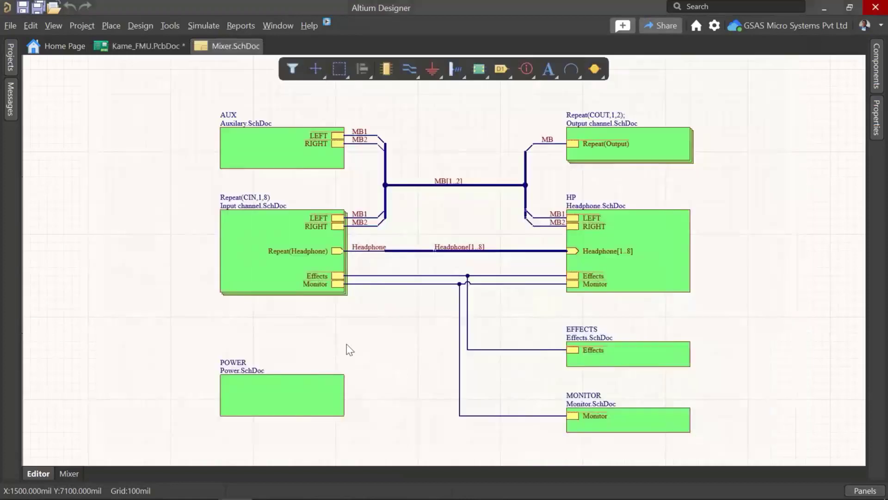
# Step: Switch the cross-reference location style to Zone so sheet entries read like 4[4C]
pyautogui.doubleClick(278, 280)
pyautogui.keyDown('ctrl'); pyautogui.scroll(3, 338, 253); pyautogui.keyUp('ctrl')
pyautogui.keyDown('ctrl'); pyautogui.scroll(-1, 380, 270); pyautogui.keyUp('ctrl')
pyautogui.moveTo(245, 258); pyautogui.dragTo(328, 211, button='right')
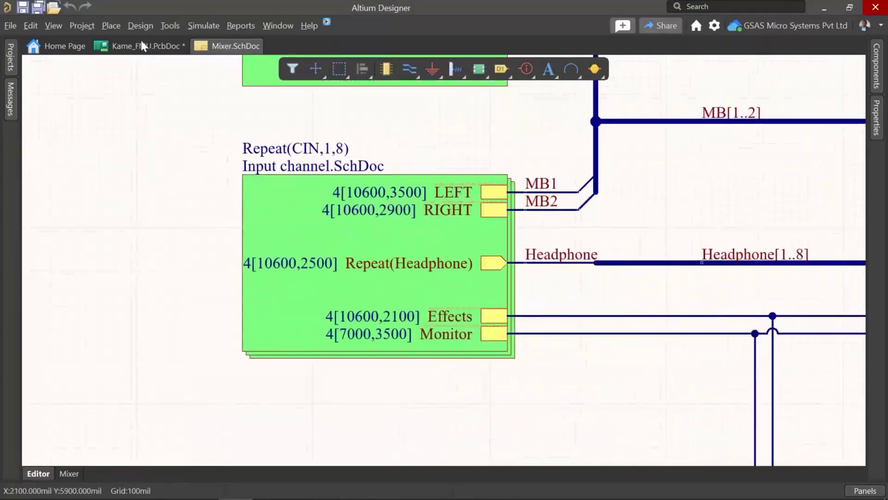
pyautogui.click(83, 25)
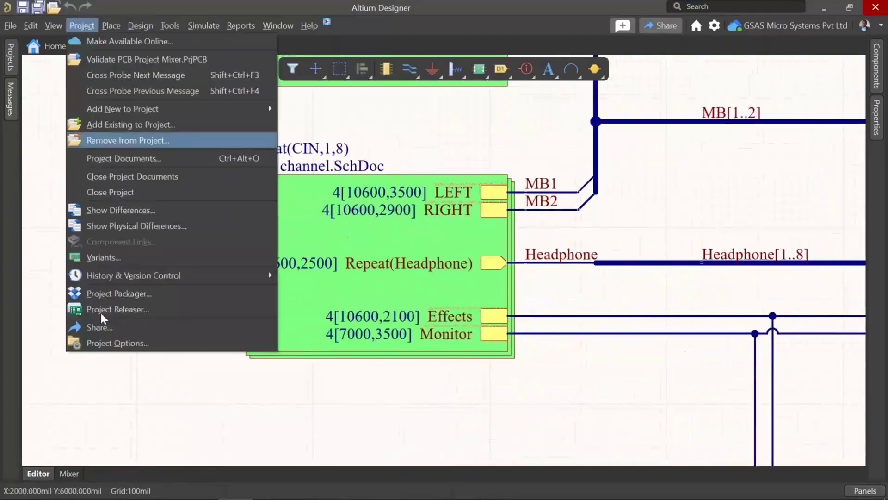
pyautogui.click(105, 343)
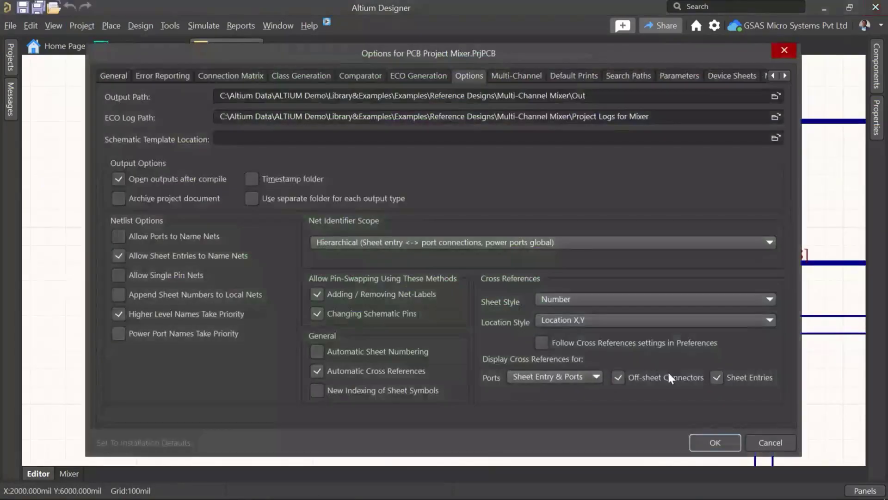
pyautogui.click(607, 321)
pyautogui.click(560, 342)
pyautogui.click(711, 439)
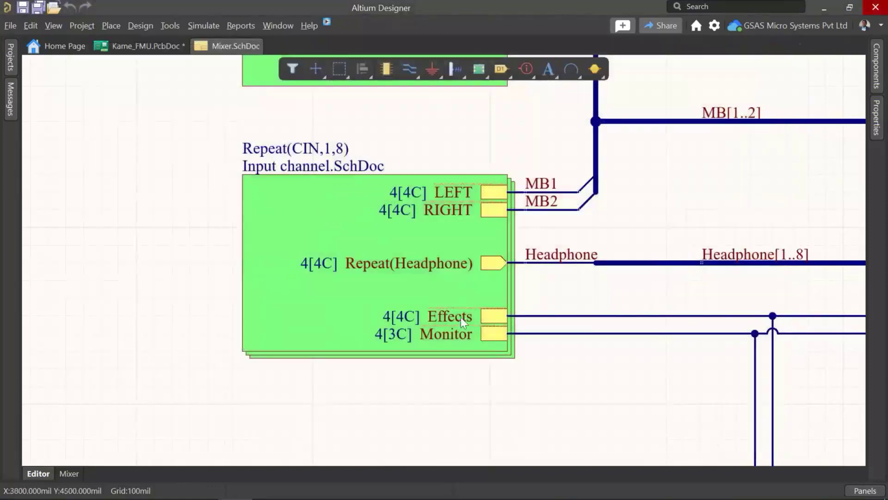
# Step: Pan the schematic to view the Input channel sheet symbol's cross references
pyautogui.keyDown('ctrl'); pyautogui.scroll(-5, 460, 317); pyautogui.keyUp('ctrl')
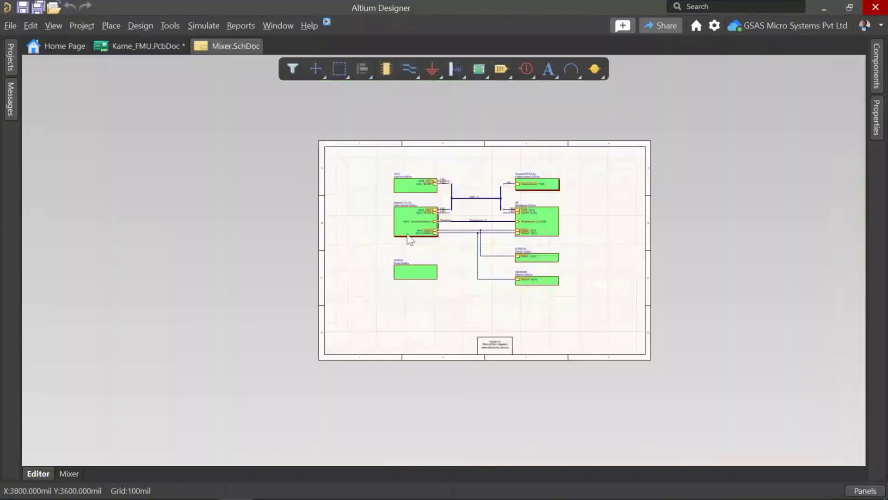
pyautogui.keyDown('ctrl'); pyautogui.scroll(2, 409, 229); pyautogui.keyUp('ctrl')
pyautogui.keyDown('ctrl'); pyautogui.scroll(-4, 371, 268); pyautogui.keyUp('ctrl')
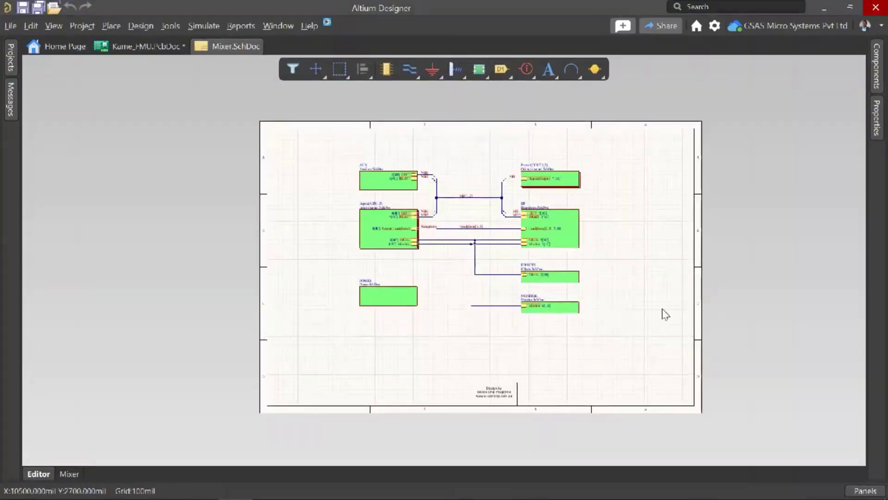
pyautogui.keyDown('ctrl'); pyautogui.scroll(2, 401, 233); pyautogui.keyUp('ctrl')
pyautogui.keyDown('ctrl'); pyautogui.scroll(2, 401, 232); pyautogui.keyUp('ctrl')
pyautogui.moveTo(450, 252); pyautogui.dragTo(406, 301, button='right')
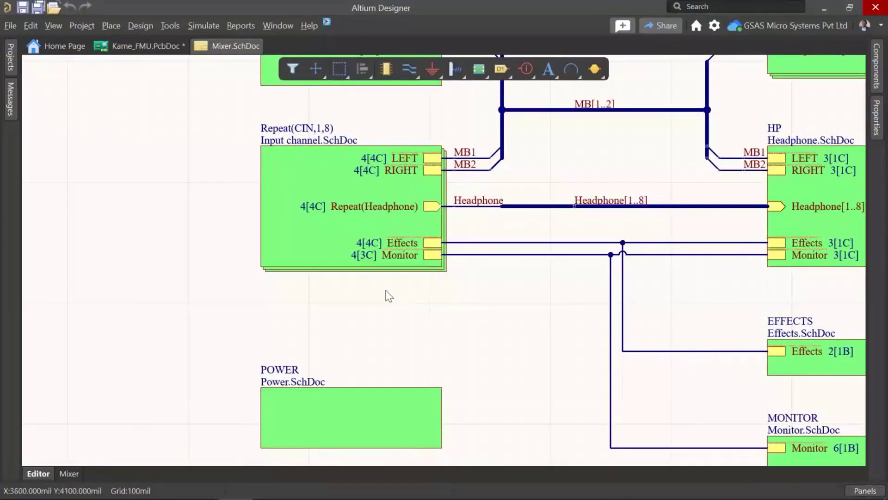
# Step: Open Default Assembly Outputs.OutJob from Settings > Output Job Files
pyautogui.click(11, 67)
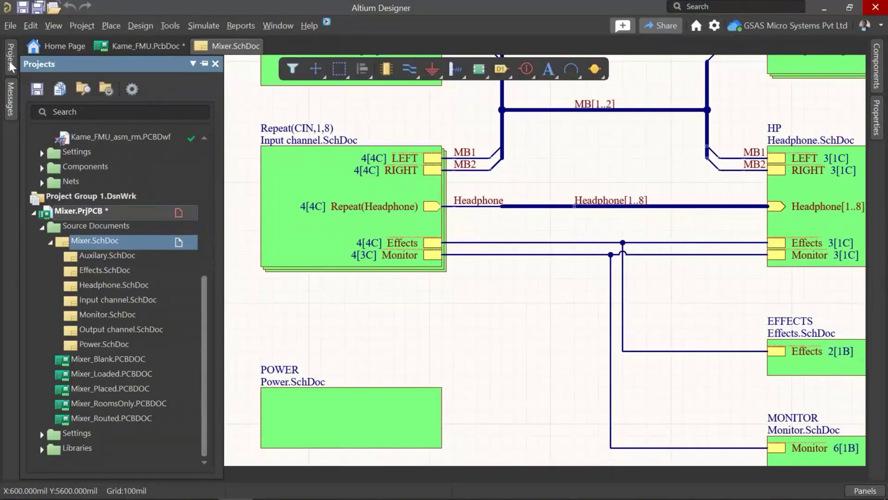
pyautogui.click(42, 434)
pyautogui.click(51, 434)
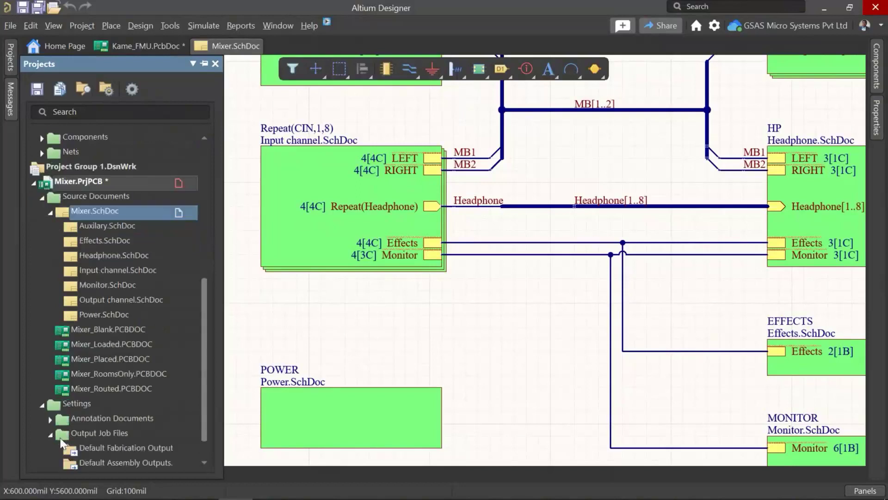
pyautogui.scroll(-1, 109, 467)
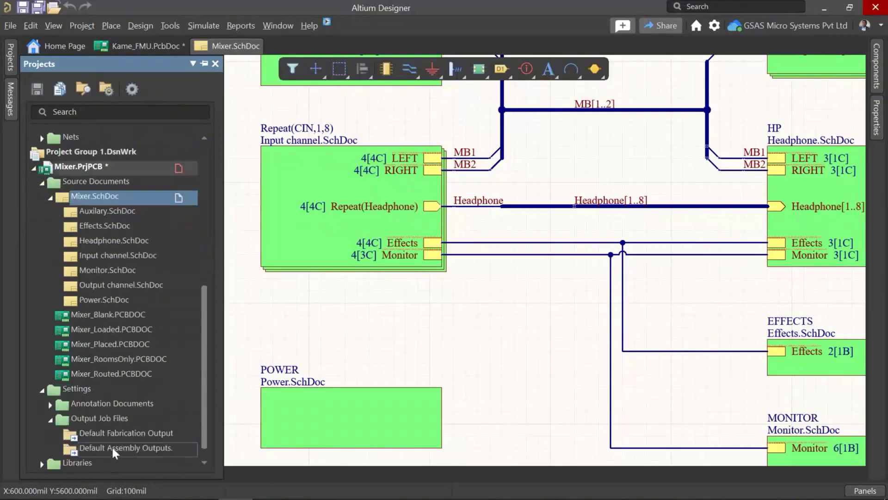
pyautogui.doubleClick(114, 448)
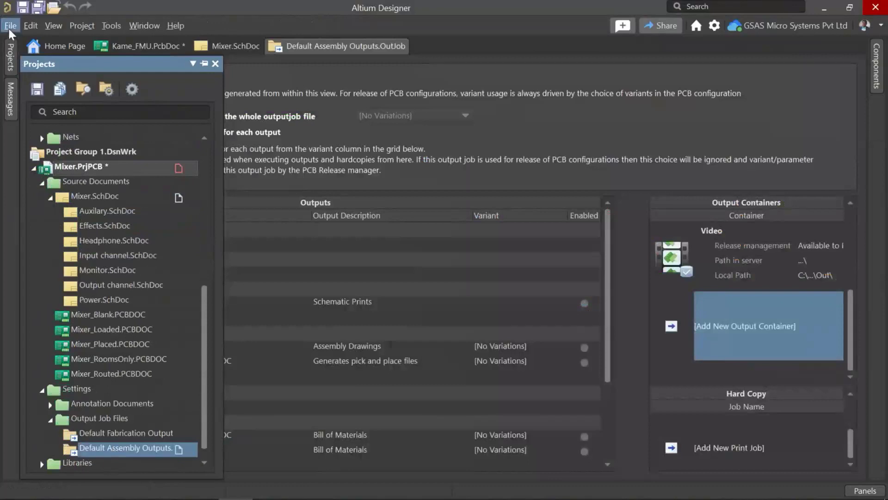
pyautogui.click(10, 26)
# Step: Enable only Schematic Prints for the PDF, disabling Assembly Drawings, Component Information and Bill of Materials
pyautogui.click(453, 255)
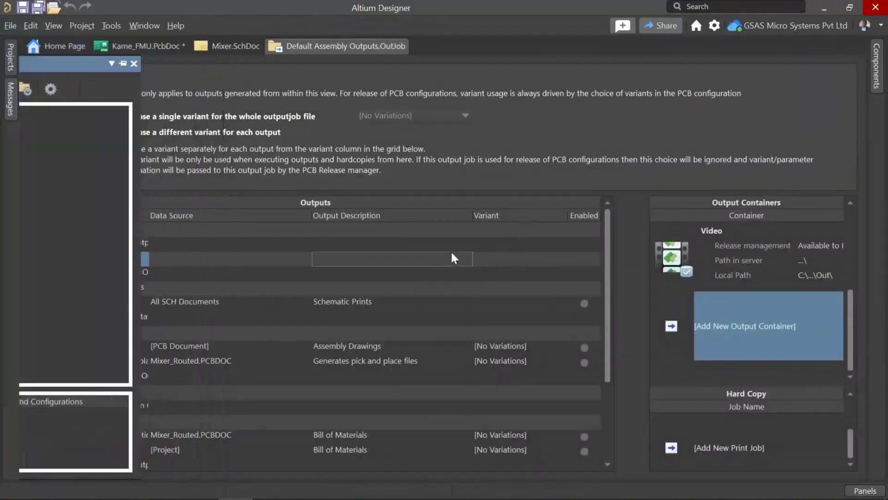
pyautogui.click(584, 304)
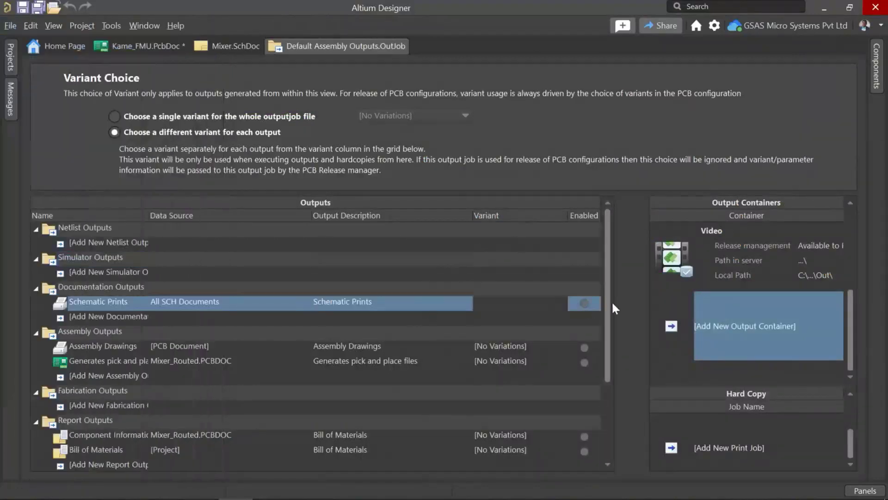
pyautogui.click(597, 302)
pyautogui.click(586, 347)
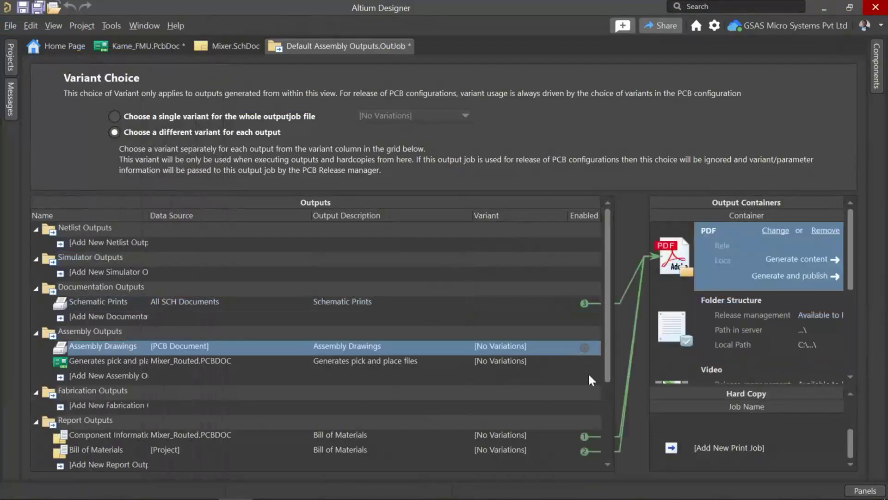
pyautogui.click(584, 436)
pyautogui.click(583, 450)
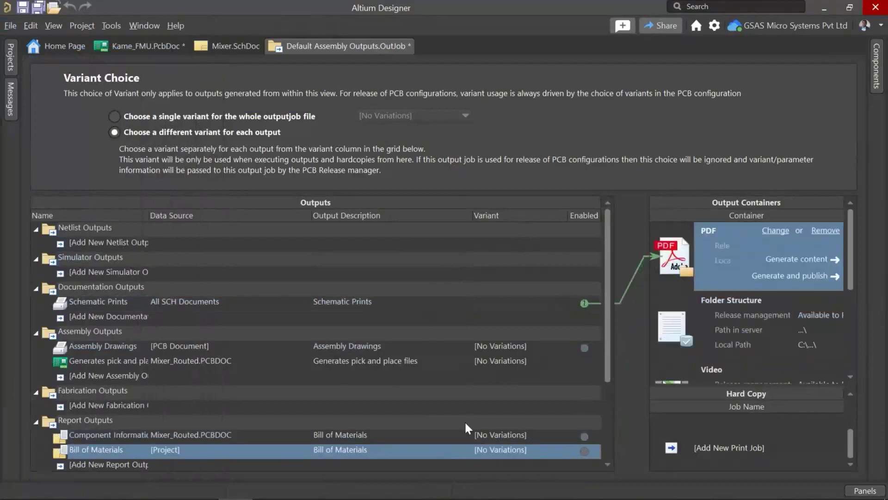
# Step: Source Schematic Prints from Project Physical Documents and regenerate the PDF, overwriting the old one
pyautogui.click(196, 303)
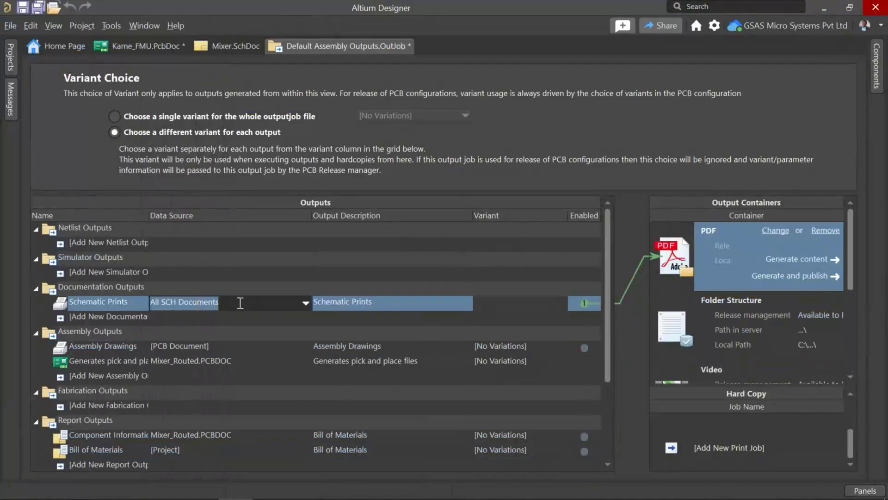
pyautogui.click(291, 303)
pyautogui.click(199, 328)
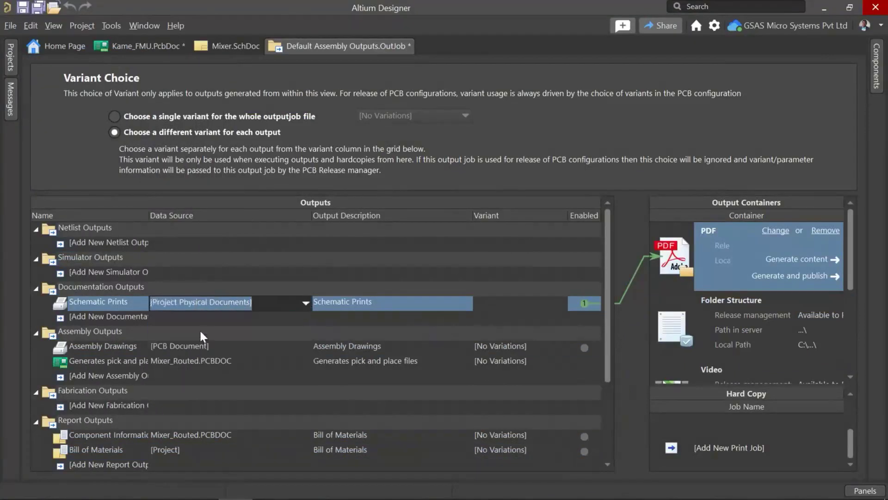
pyautogui.click(795, 260)
pyautogui.click(526, 288)
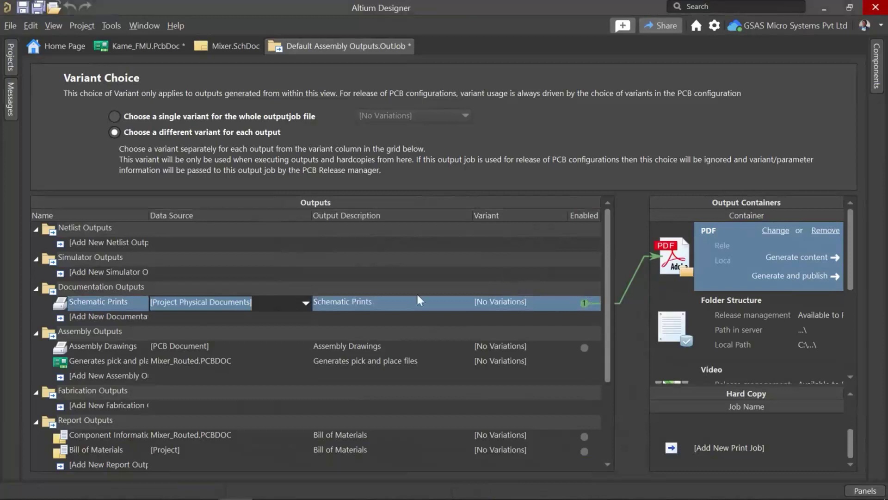
pyautogui.moveTo(361, 492)
# Step: Explore the Mixer project folder and open the generated Default Assembly Outputs PDF
pyautogui.moveTo(13, 58)
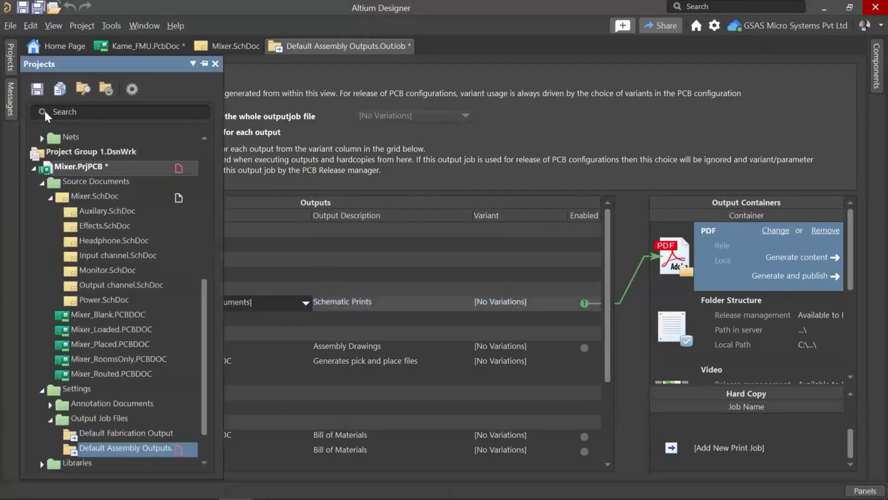
pyautogui.rightClick(93, 166)
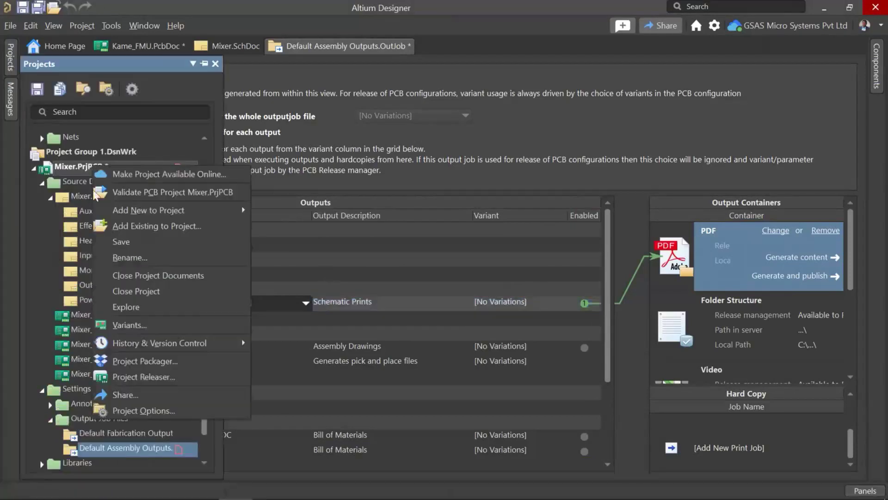
pyautogui.click(132, 307)
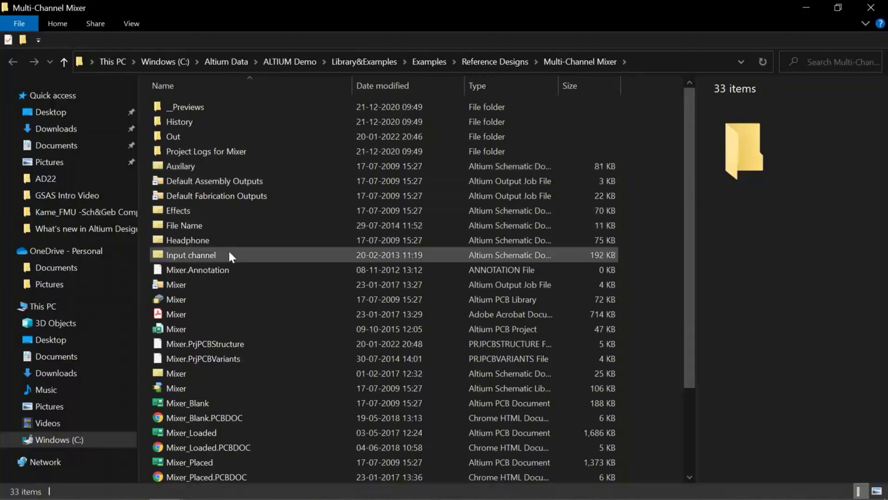
pyautogui.scroll(-2, 229, 249)
pyautogui.scroll(2, 249, 287)
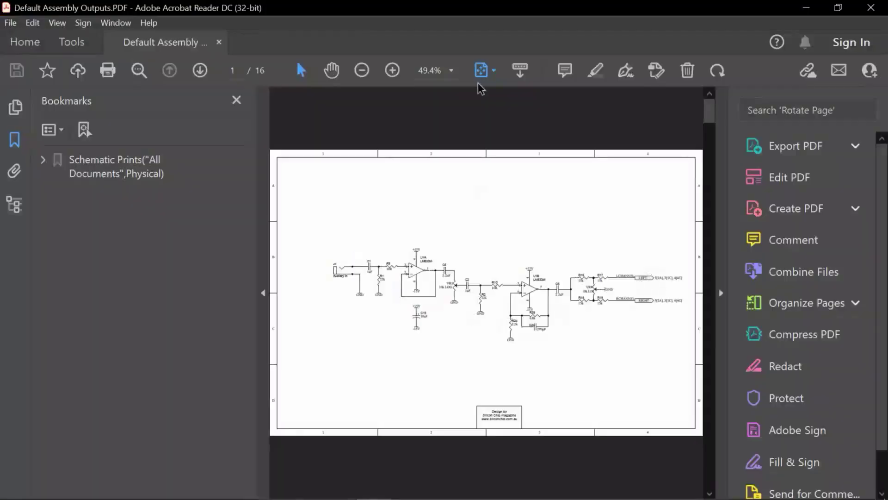
# Step: Zoom the PDF to 75% and follow the LEFT port link to page 4, Input channel
pyautogui.click(394, 71)
pyautogui.click(394, 70)
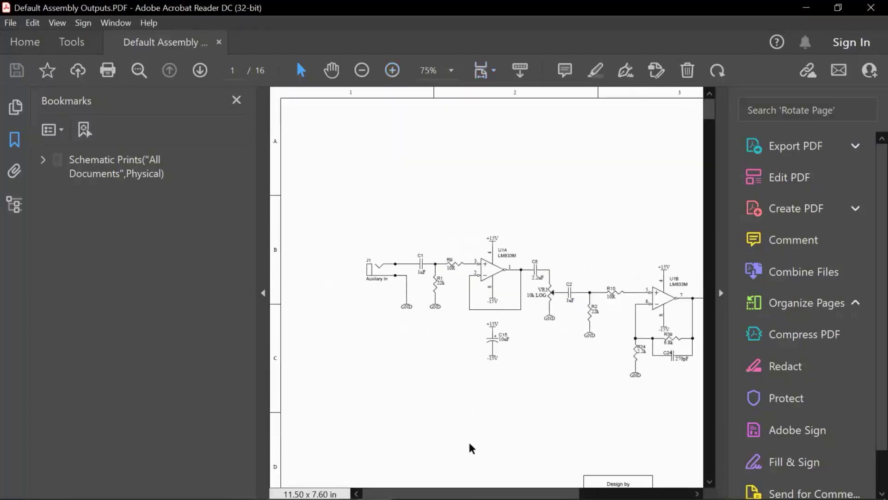
pyautogui.moveTo(452, 494); pyautogui.dragTo(629, 480)
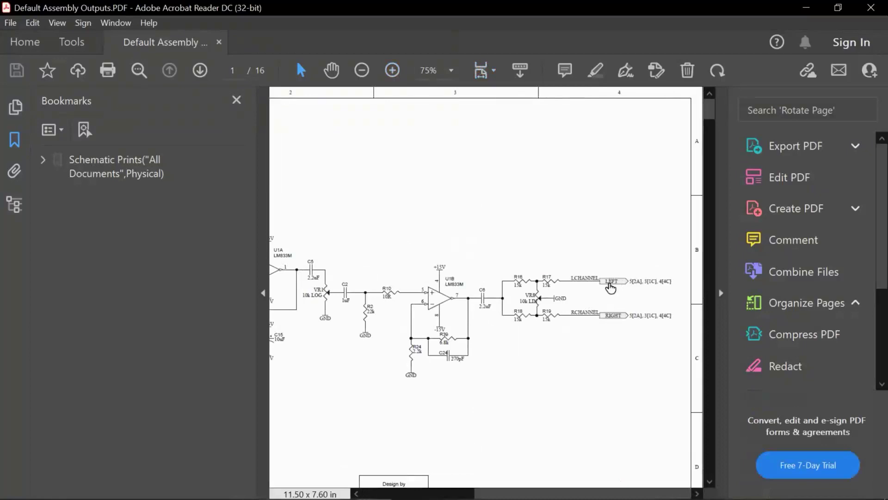
pyautogui.click(609, 283)
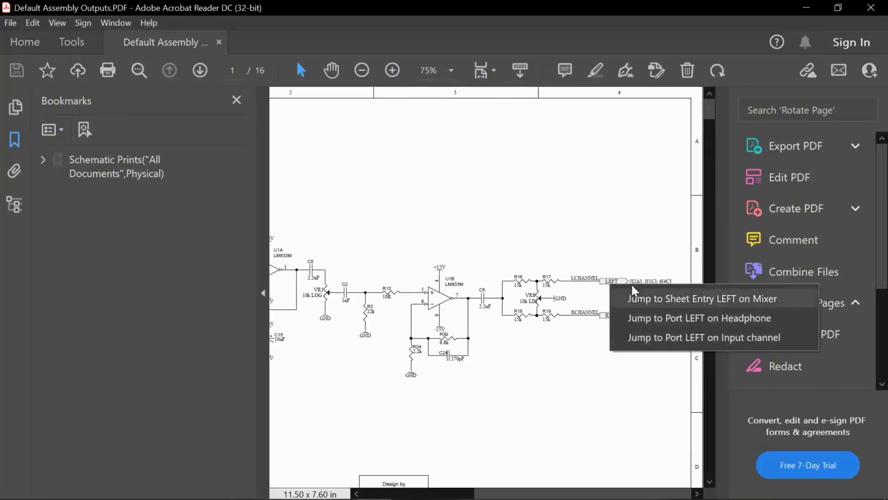
pyautogui.click(648, 340)
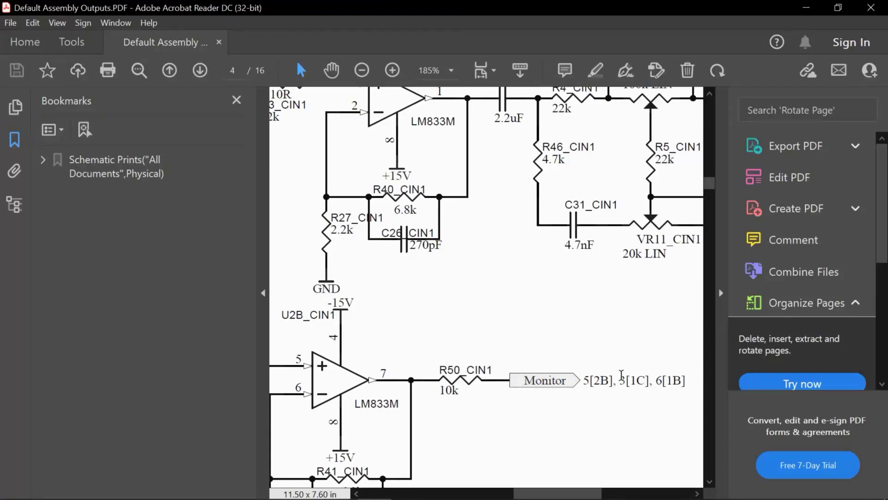
pyautogui.hotkey('alt', 'Tab')
pyautogui.hotkey('alt', 'Tab')
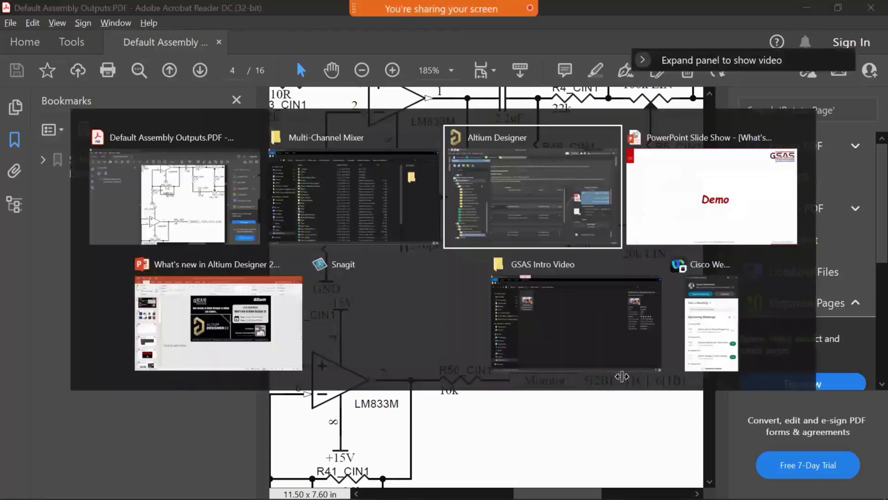
# Step: Close the Default Assembly Outputs OutJob without saving, then close Mixer.SchDoc
pyautogui.rightClick(340, 50)
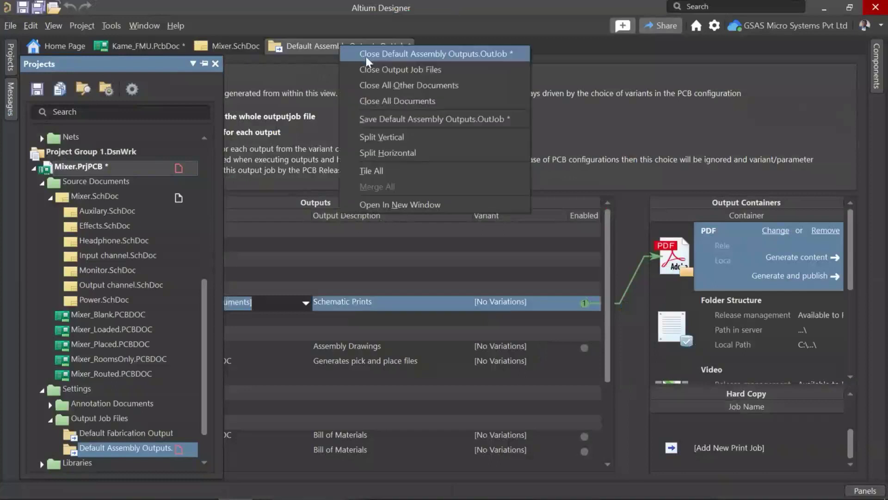
pyautogui.click(369, 60)
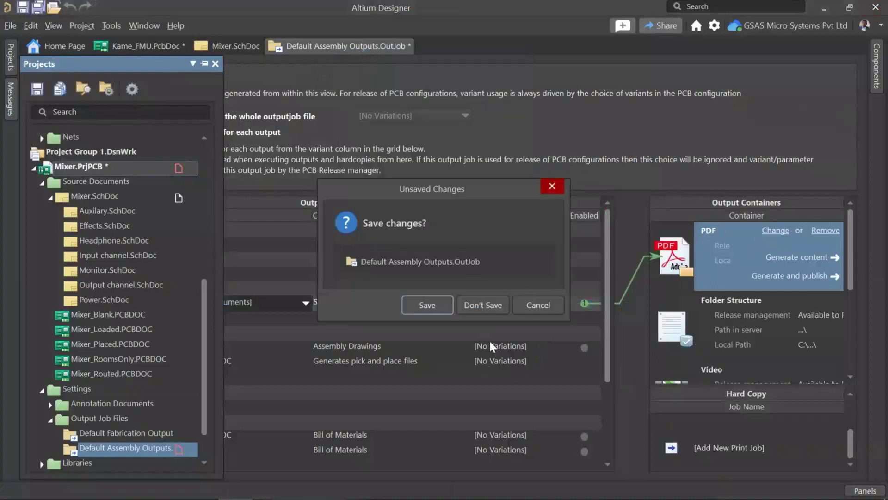
pyautogui.click(483, 305)
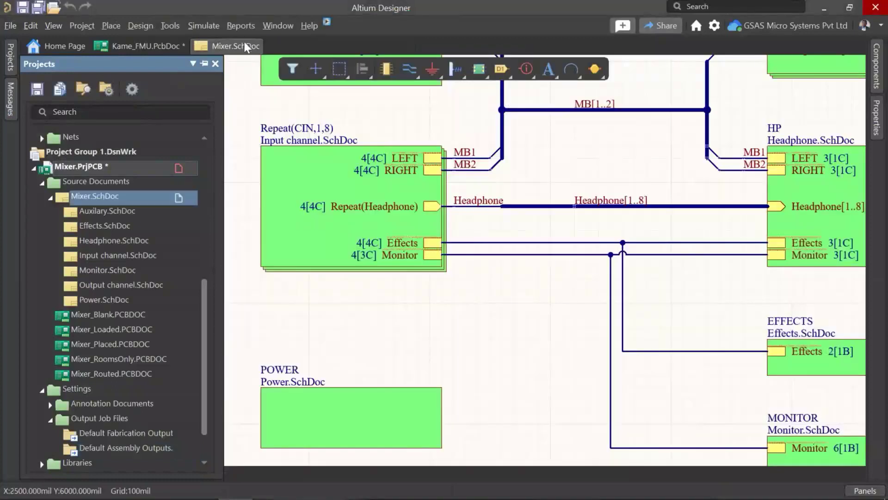
pyautogui.rightClick(247, 51)
pyautogui.click(268, 52)
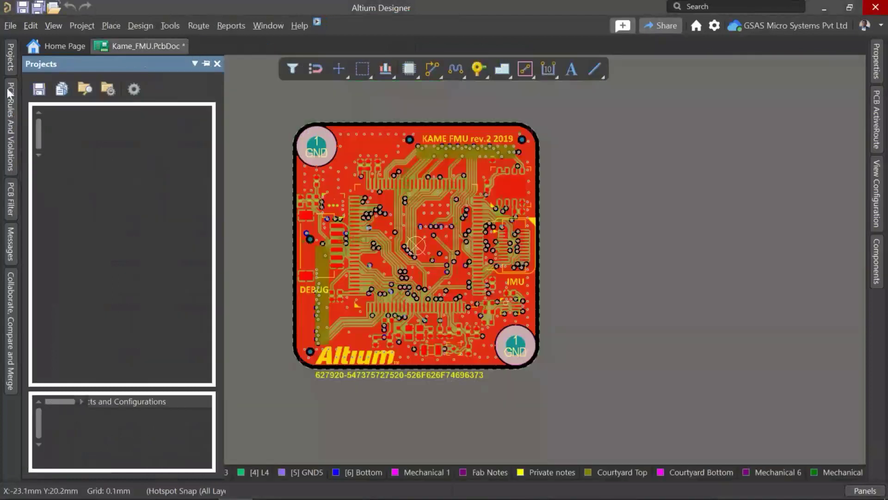
# Step: Collapse the Mixer project in the Projects panel tree
pyautogui.click(11, 57)
pyautogui.click(10, 58)
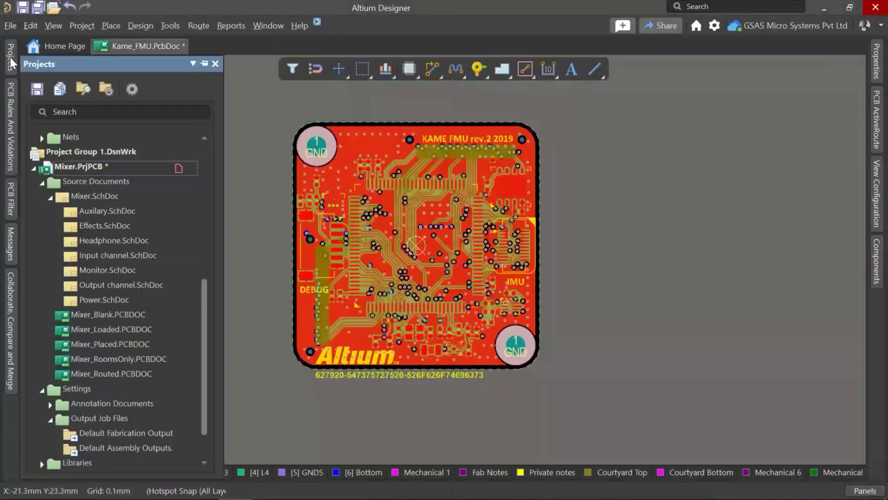
pyautogui.scroll(2, 93, 210)
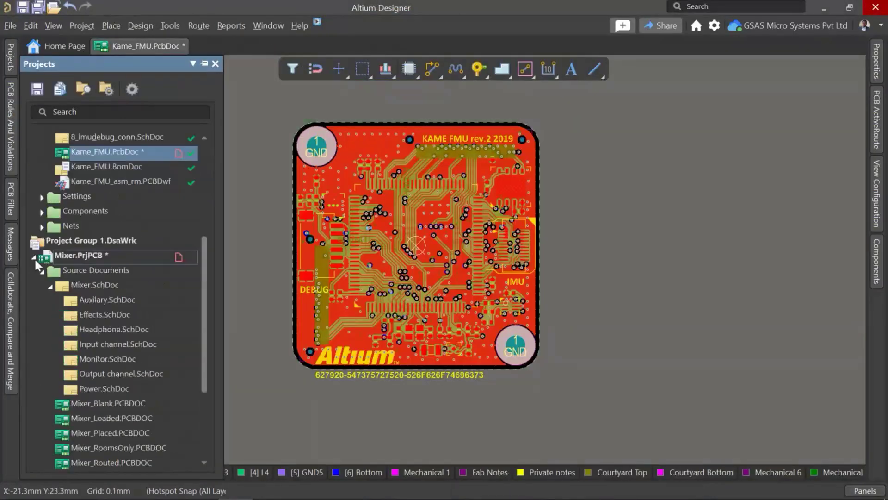
pyautogui.click(33, 257)
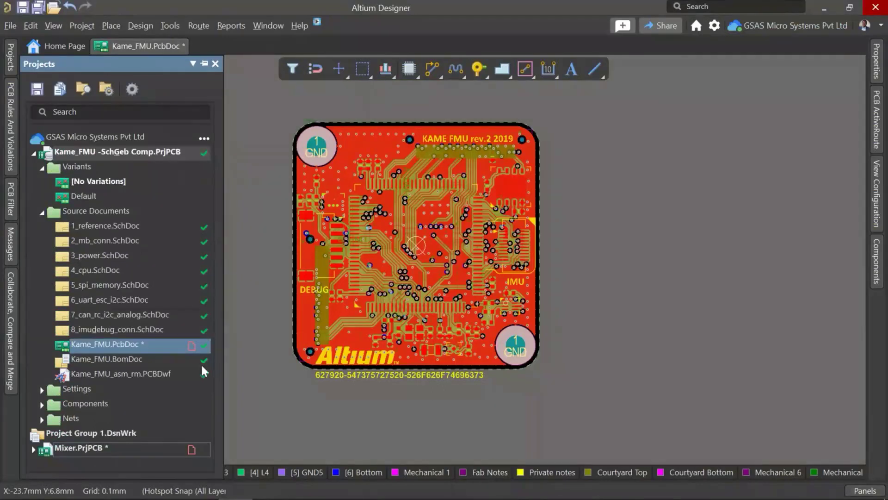
# Step: Show the project history for the Kame_FMU project via History & Version Control
pyautogui.rightClick(125, 155)
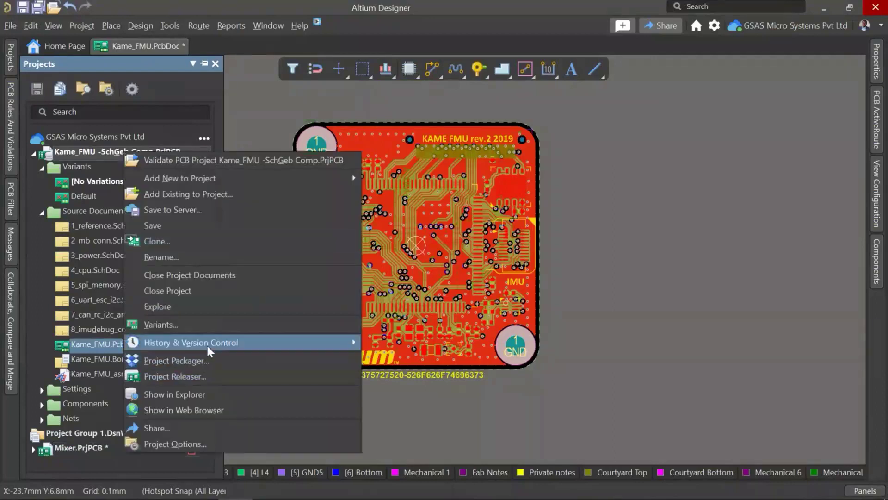
pyautogui.moveTo(309, 347)
pyautogui.click(423, 294)
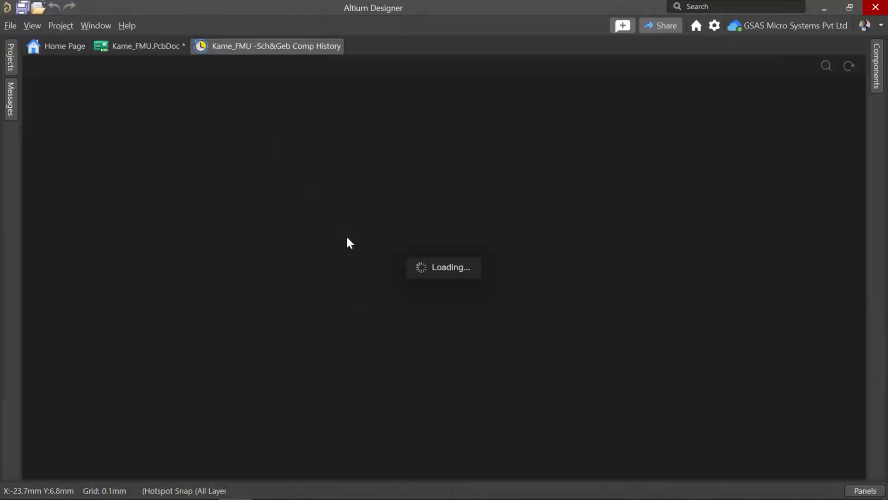
# Step: Scroll through the timeline to review releases A.1, A.2 and A.3 and their commits
pyautogui.scroll(-10, 479, 303)
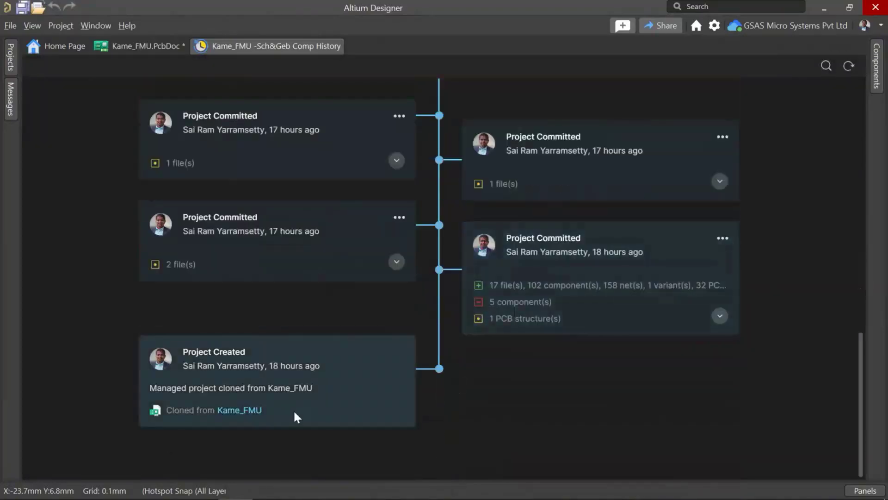
pyautogui.scroll(5, 295, 412)
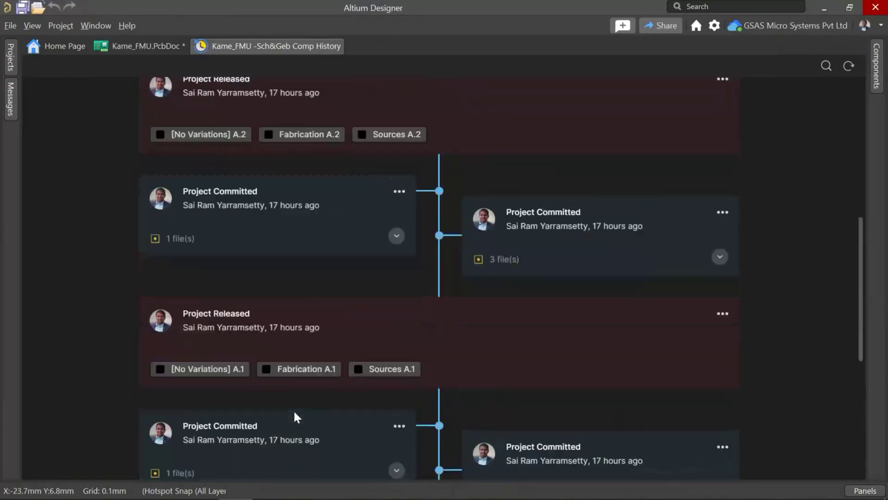
pyautogui.scroll(5, 296, 417)
pyautogui.scroll(-5, 296, 416)
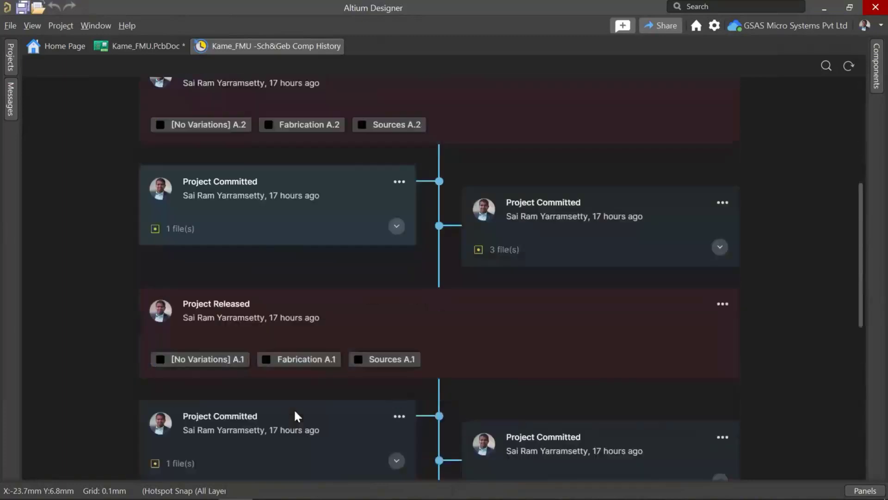
pyautogui.scroll(-5, 296, 414)
pyautogui.scroll(5, 298, 412)
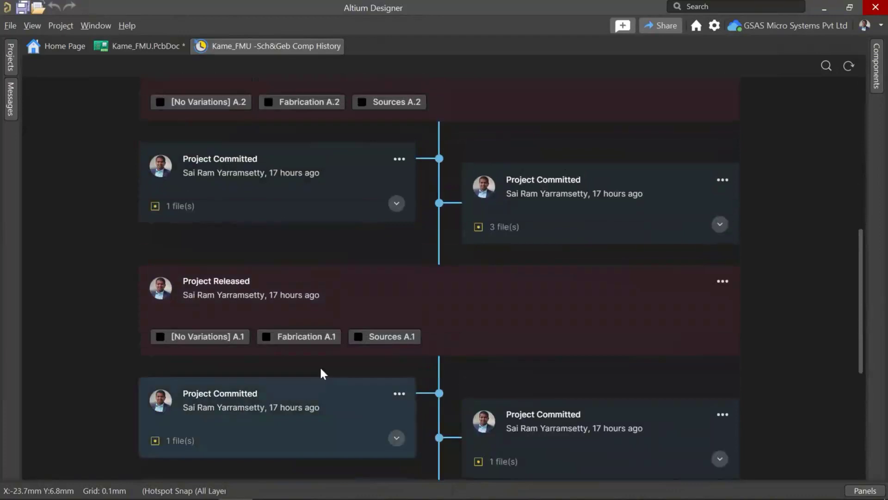
pyautogui.scroll(5, 403, 296)
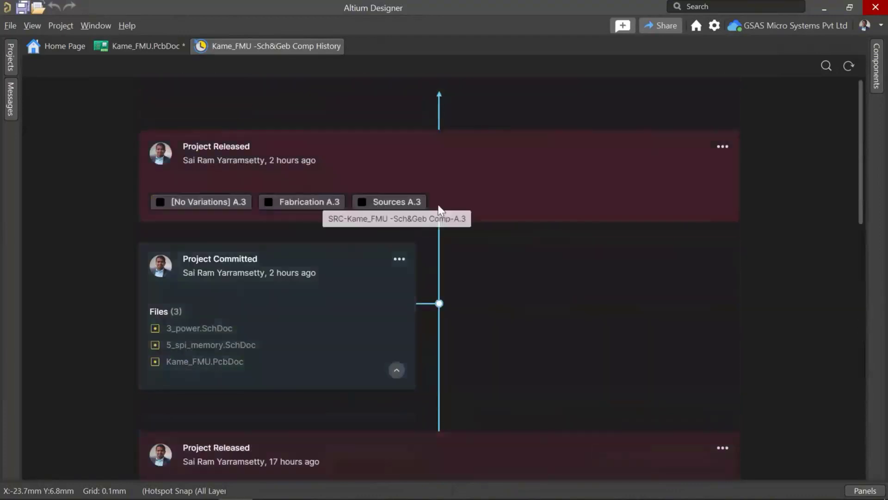
pyautogui.scroll(-8, 475, 217)
pyautogui.scroll(4, 454, 337)
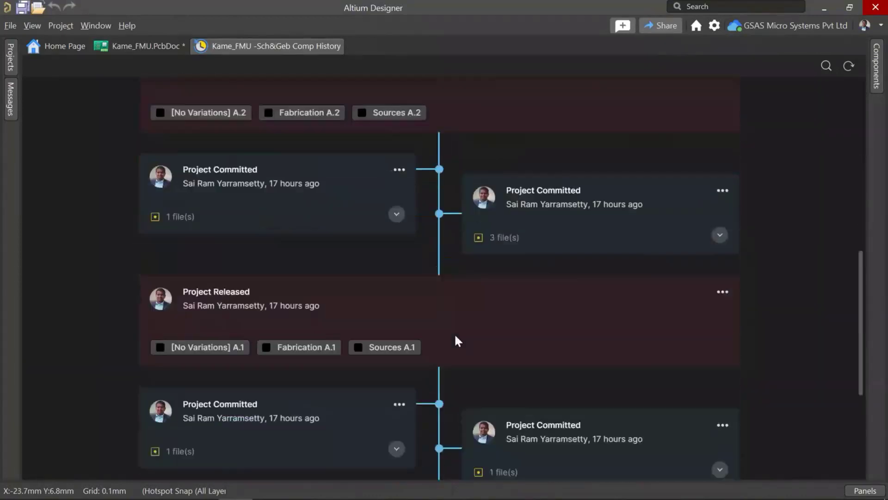
pyautogui.scroll(4, 455, 336)
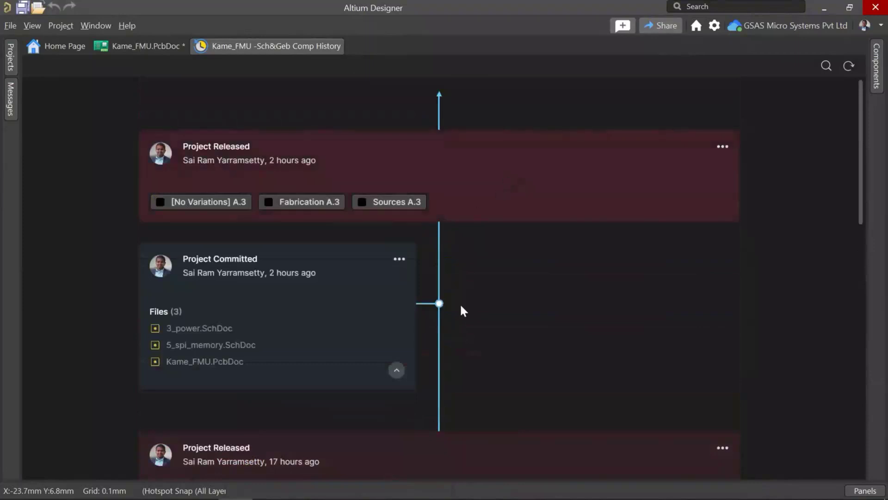
pyautogui.scroll(-4, 444, 324)
pyautogui.scroll(-2, 481, 260)
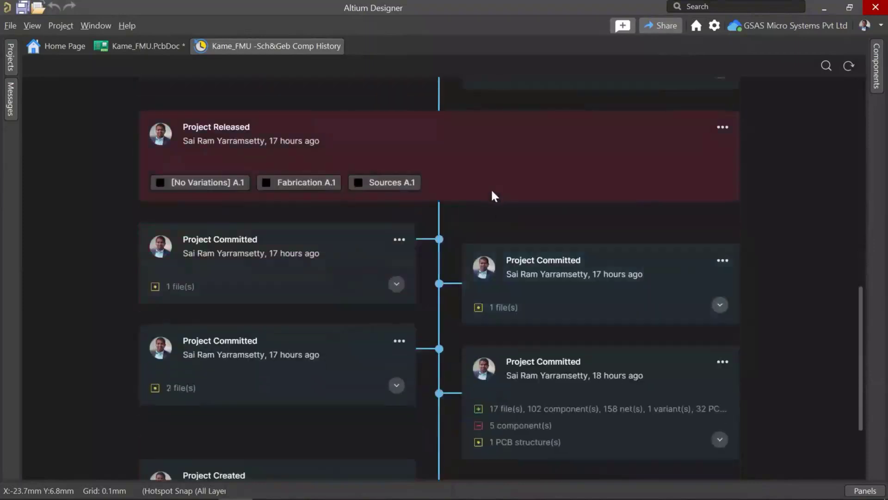
pyautogui.scroll(6, 491, 197)
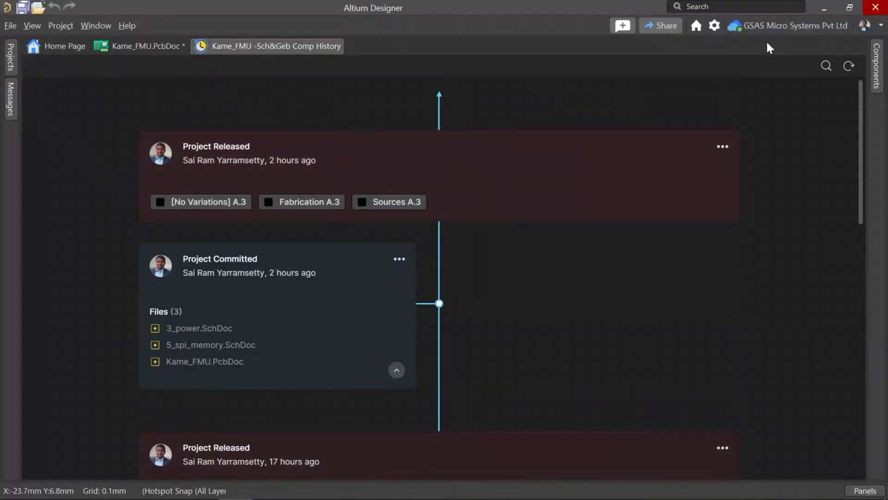
pyautogui.click(10, 57)
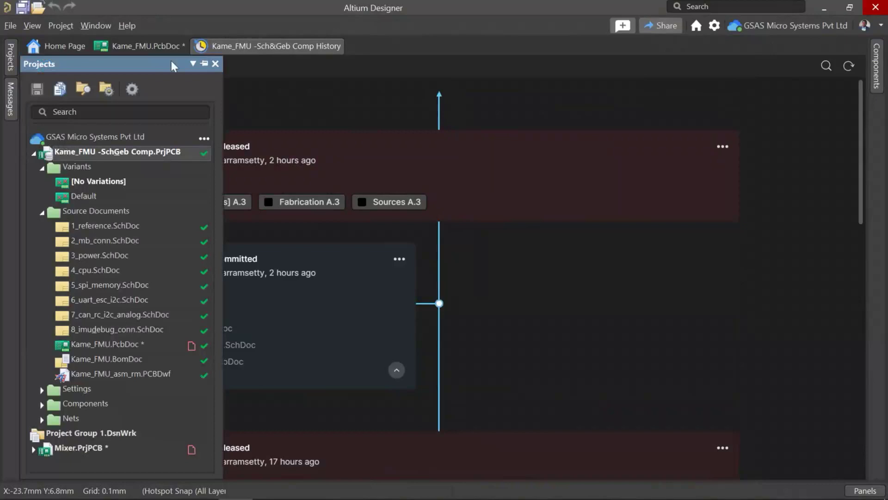
pyautogui.click(135, 47)
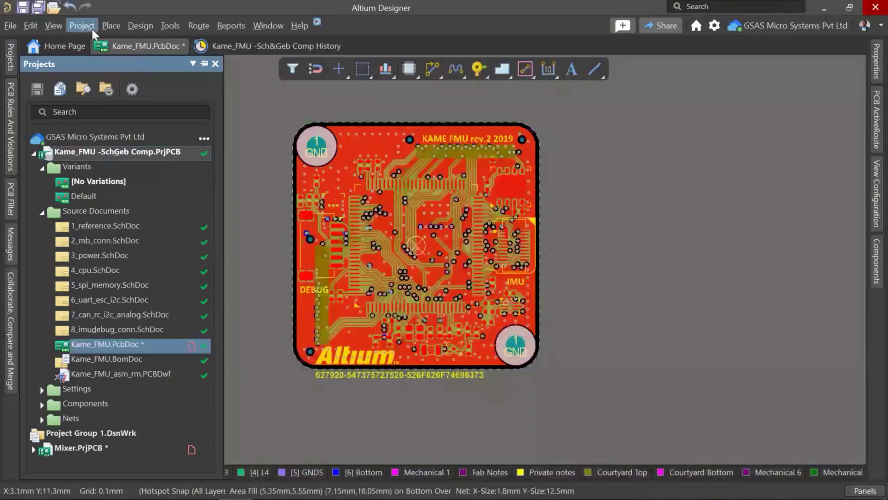
pyautogui.click(91, 27)
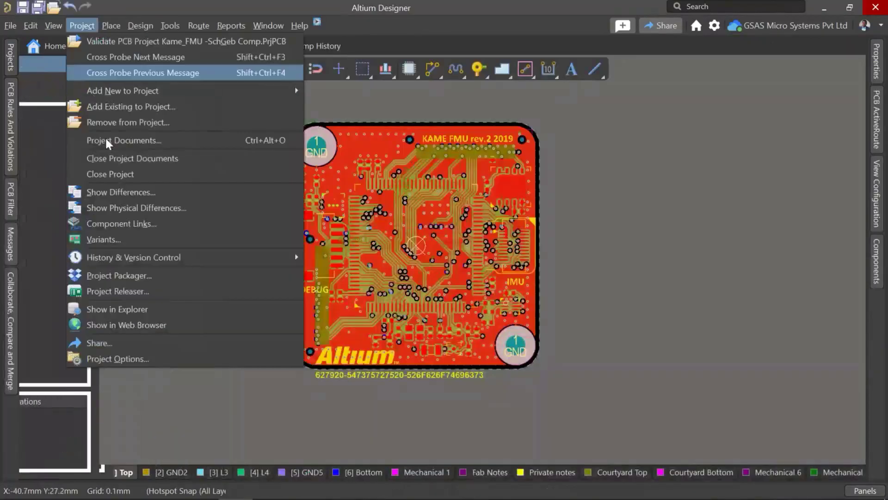
pyautogui.click(123, 289)
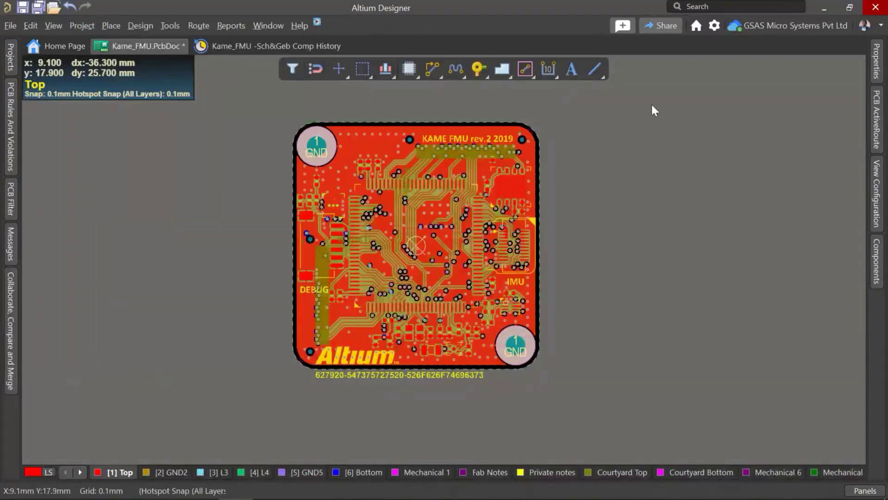
pyautogui.click(229, 46)
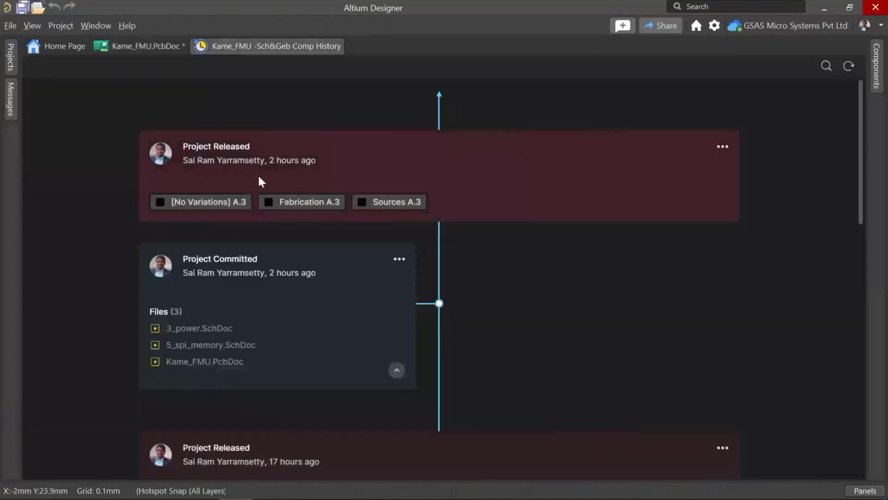
# Step: Start a Gerber comparison of release A.3 against release A.1
pyautogui.scroll(-8, 522, 299)
pyautogui.scroll(8, 298, 213)
pyautogui.click(723, 147)
pyautogui.moveTo(759, 219)
pyautogui.moveTo(760, 239)
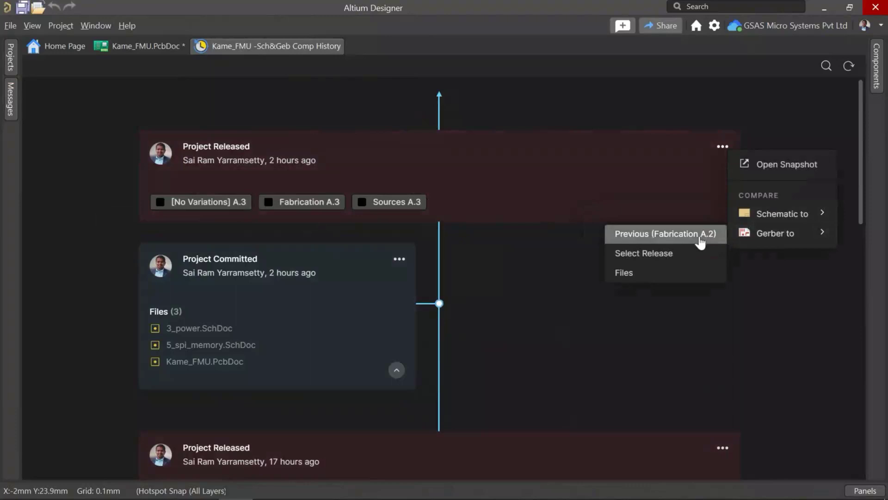
pyautogui.click(677, 258)
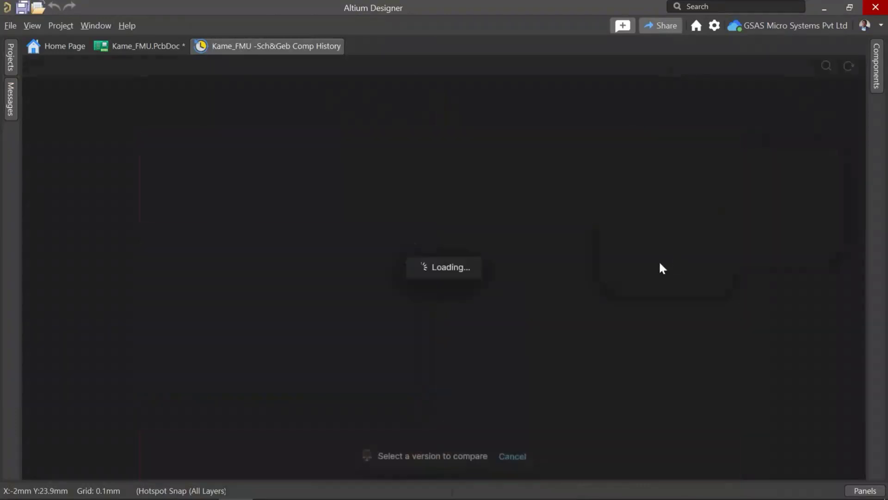
pyautogui.scroll(-1, 648, 268)
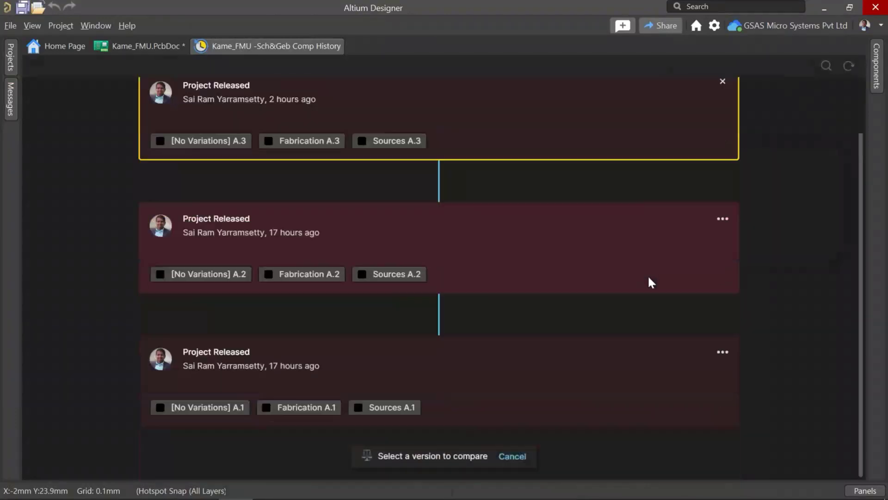
pyautogui.click(615, 370)
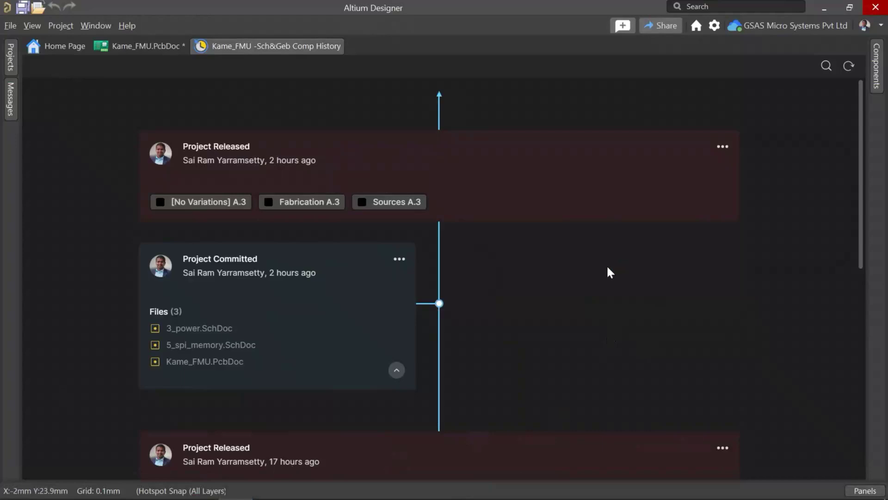
# Step: Compare release A.3 Gerbers with the previous release, Fabrication A.2
pyautogui.moveTo(204, 488)
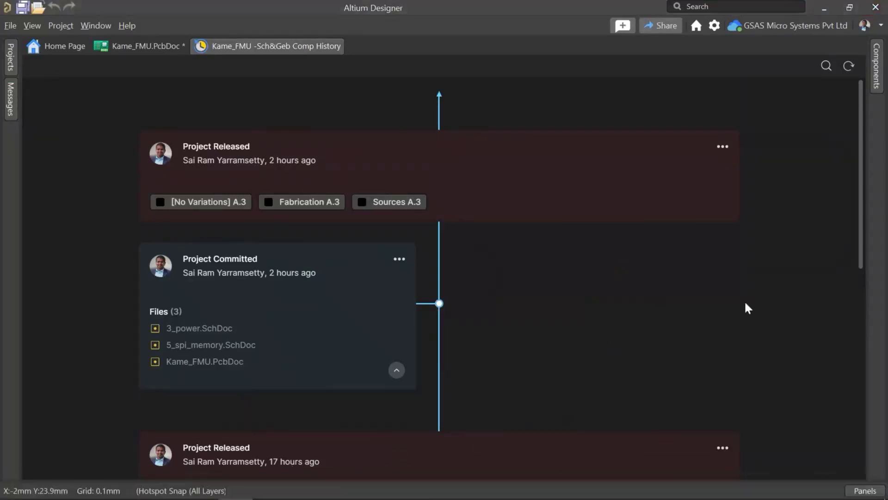
pyautogui.click(721, 148)
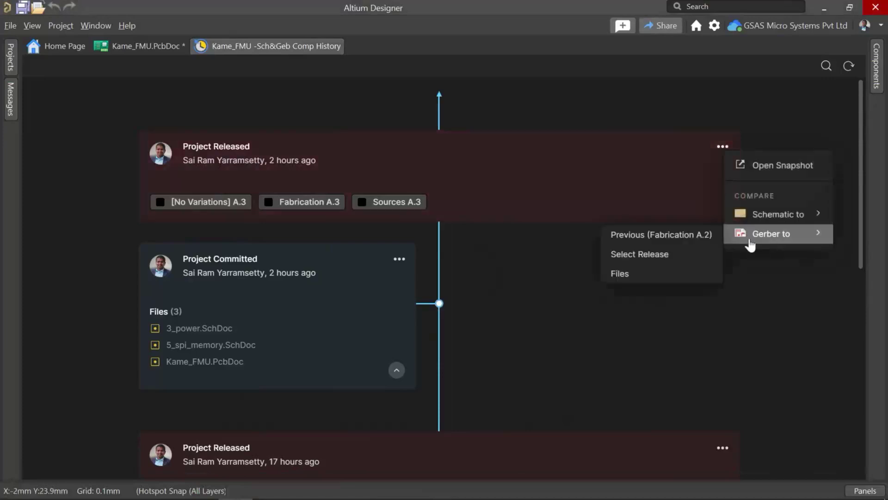
pyautogui.click(662, 234)
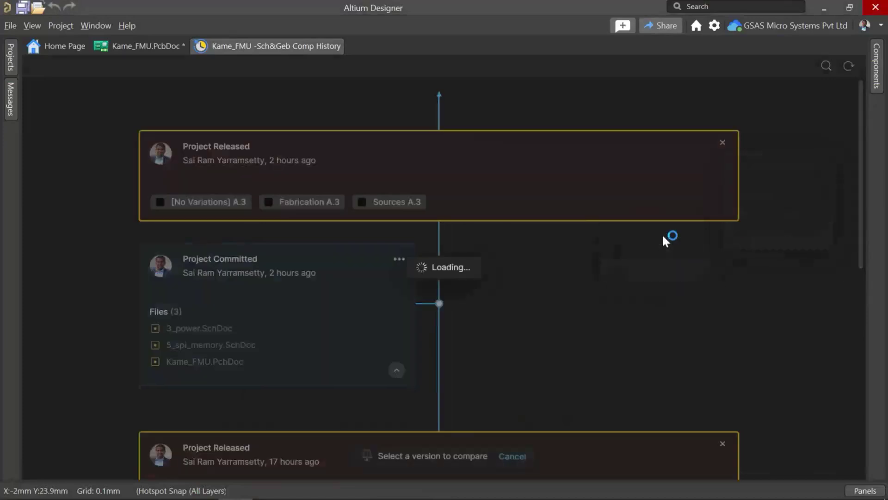